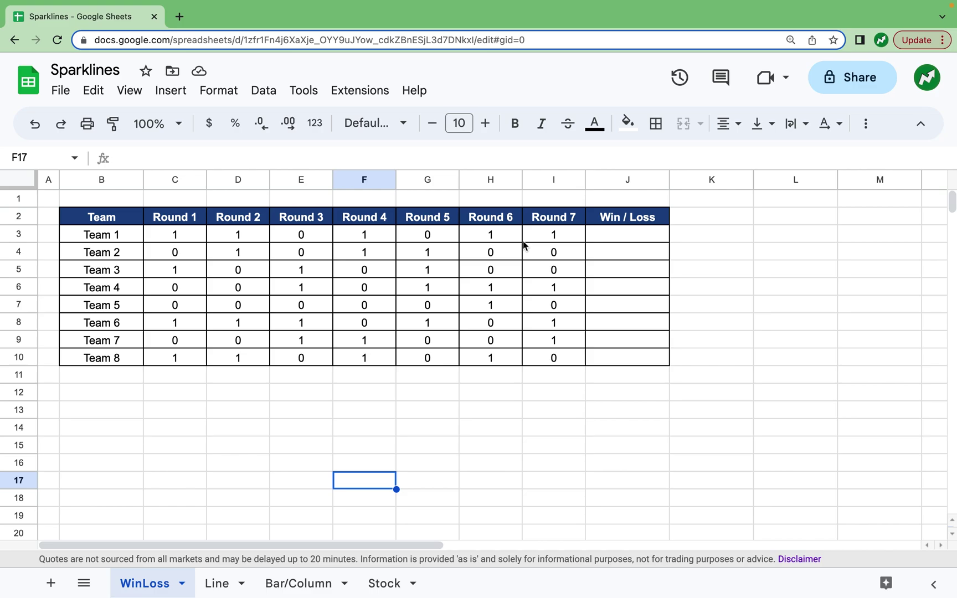
Enter a SPARKLINE formula in J3 for Team 1's results in C3:I3, with the "charttype" option set to "winloss"
{"action": "left_click", "coordinate": [597, 239]}
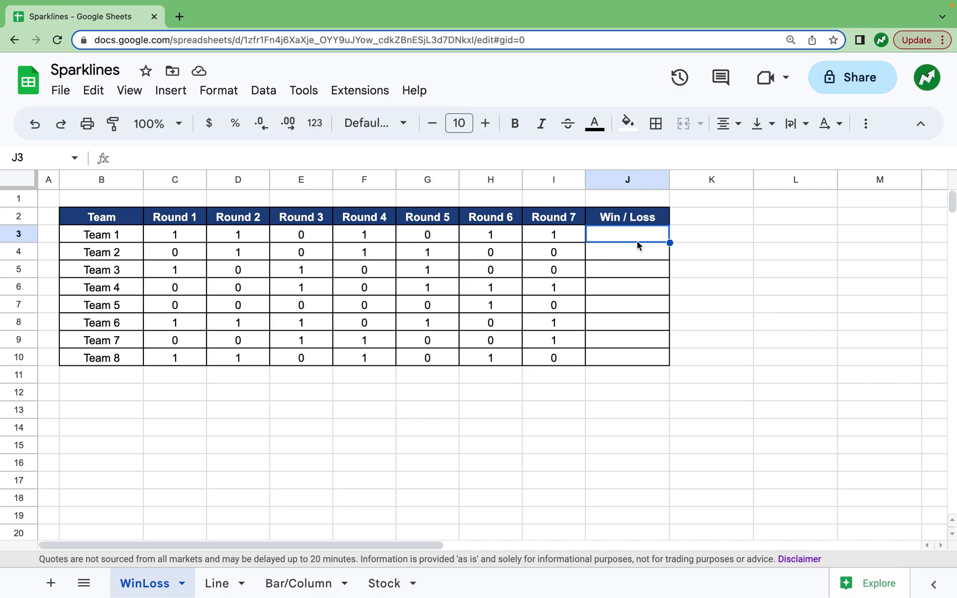
{"action": "type", "text": "=SPA"}
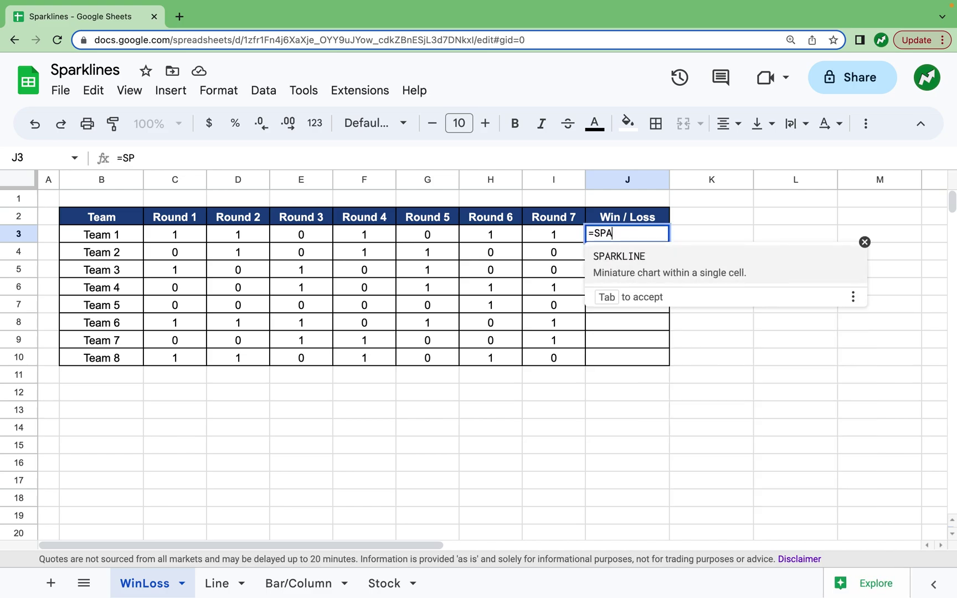
{"action": "type", "text": "RKLINE("}
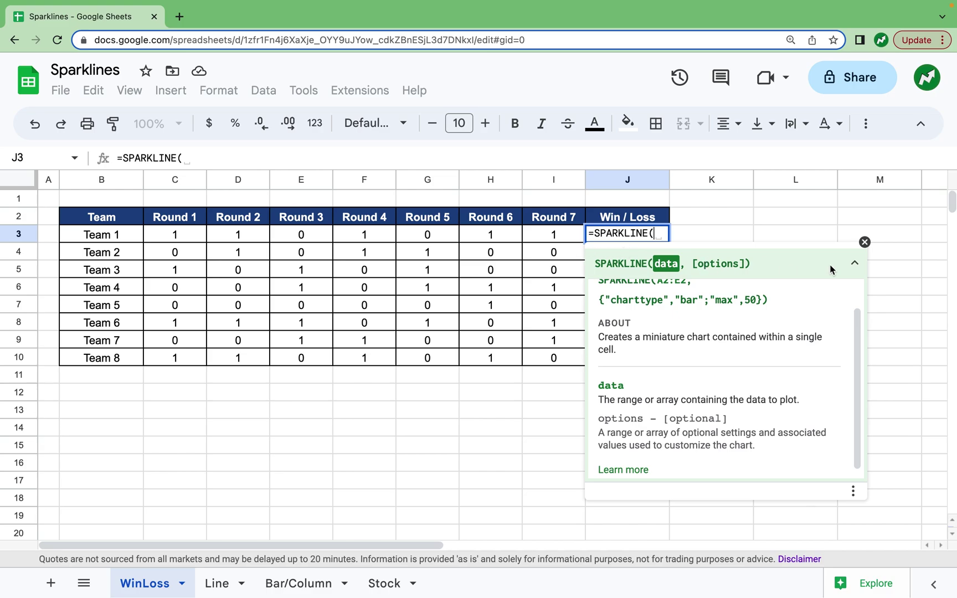
{"action": "left_click", "coordinate": [857, 266]}
{"action": "left_click_drag", "start_coordinate": [170, 235], "coordinate": [543, 235]}
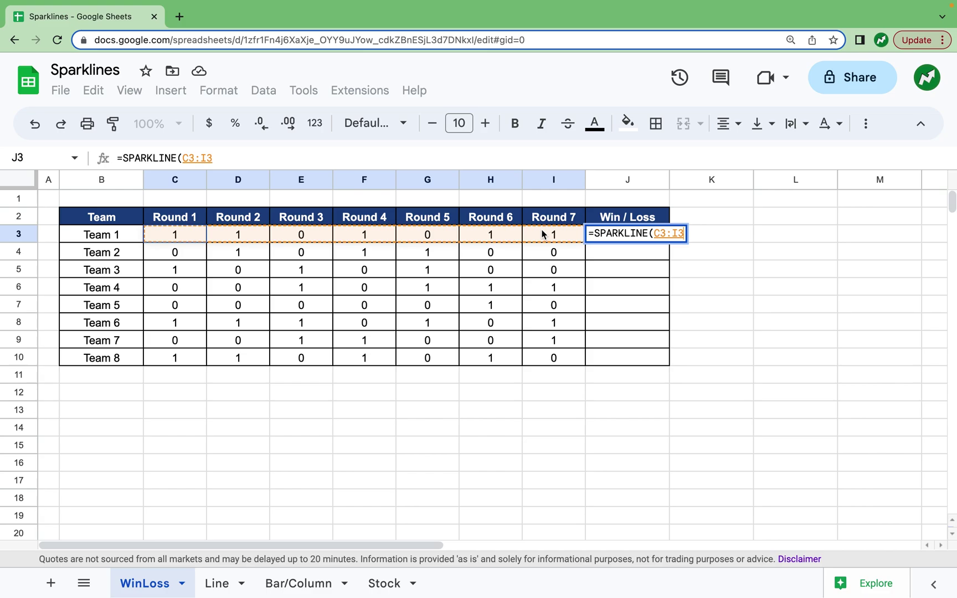
{"action": "type", "text": ", "}
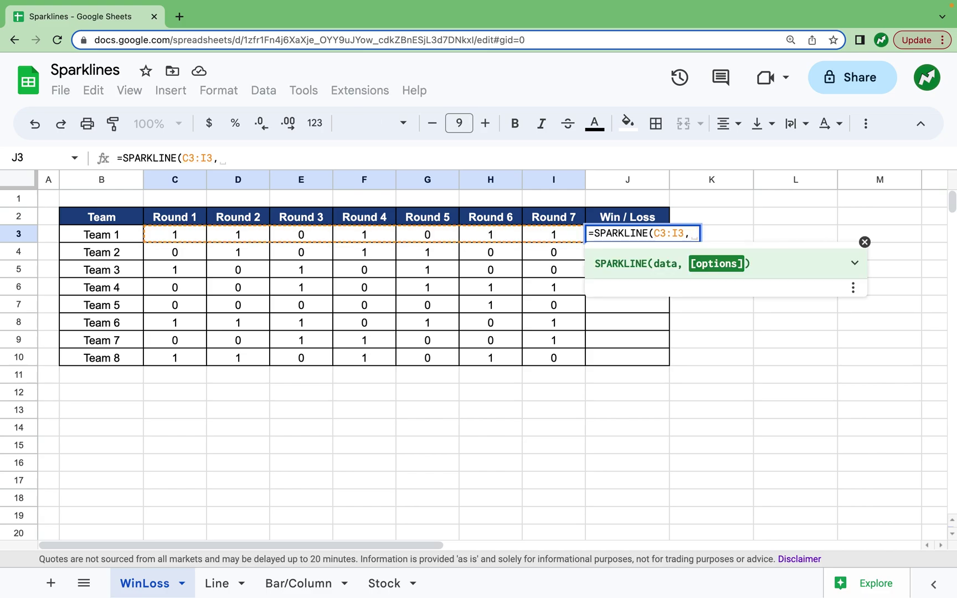
{"action": "type", "text": "{"}
{"action": "type", "text": "\"charttype\""}
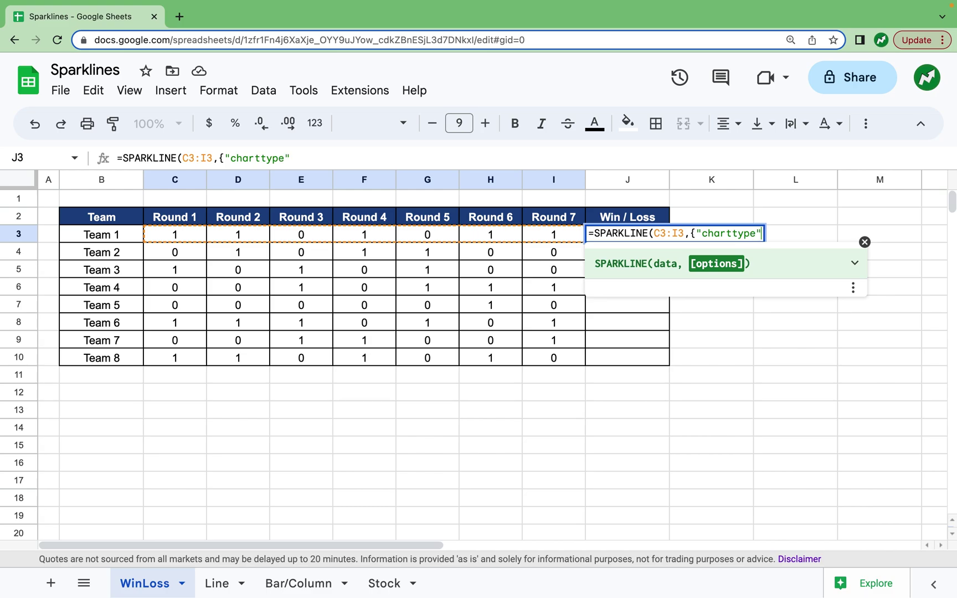
{"action": "type", "text": ","}
{"action": "key", "text": "BackSpace"}
{"action": "type", "text": "\"winlos"}
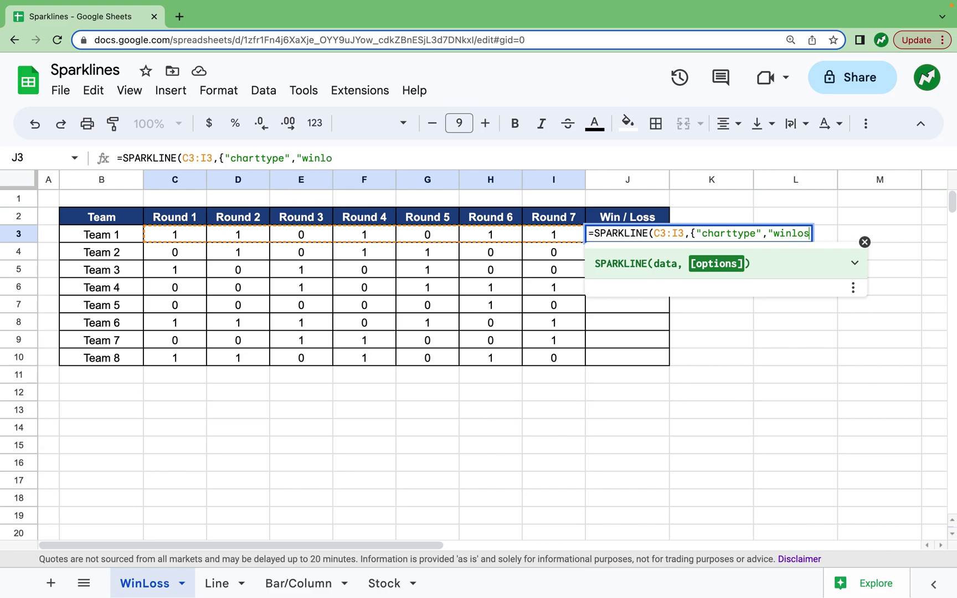
{"action": "type", "text": "s\"}"}
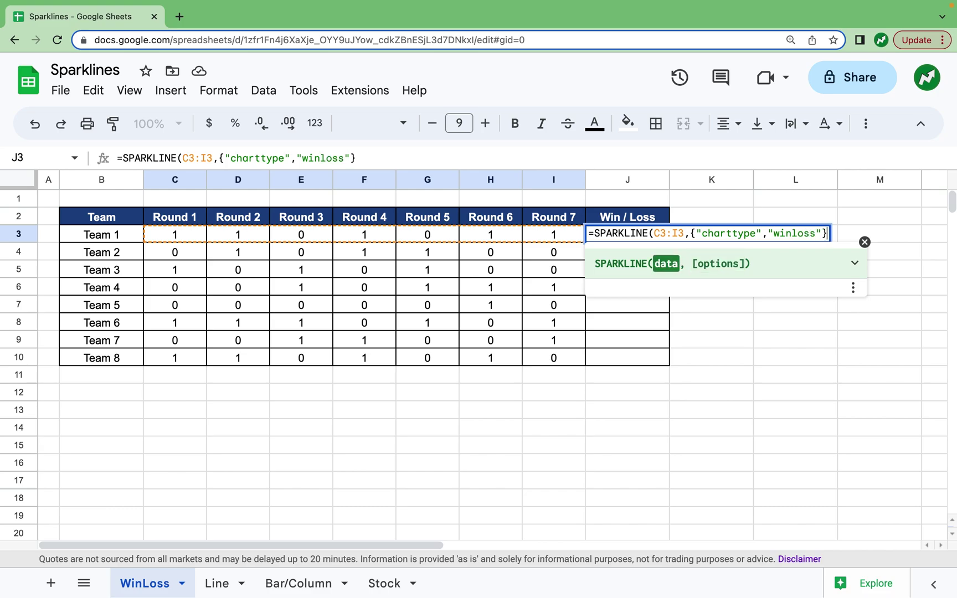
{"action": "key", "text": "Return"}
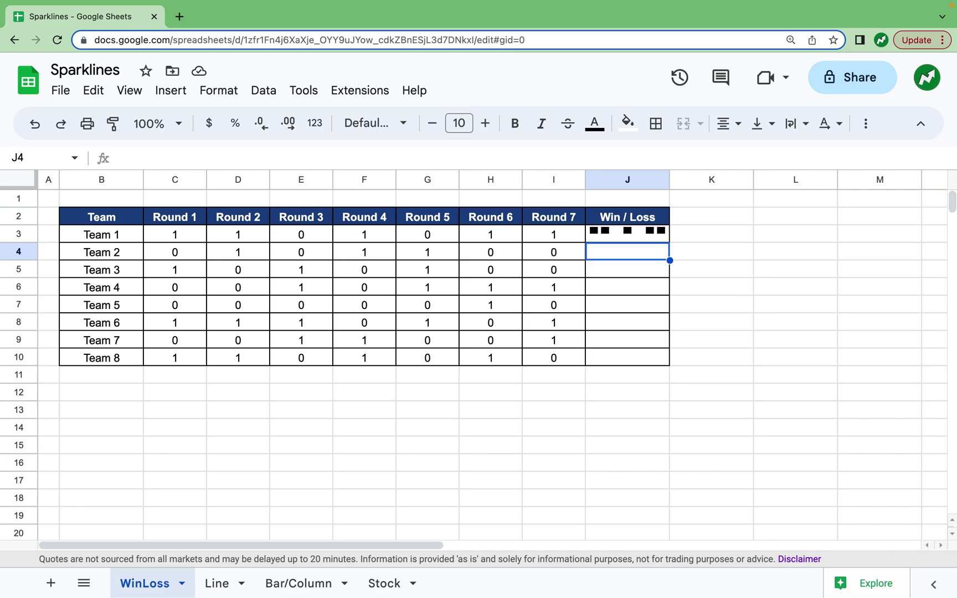
Fill the win/loss sparkline formula from J3 down to J10 for the remaining teams
{"action": "left_click", "coordinate": [661, 234]}
{"action": "left_click_drag", "start_coordinate": [670, 243], "coordinate": [655, 358]}
{"action": "left_click", "coordinate": [746, 312]}
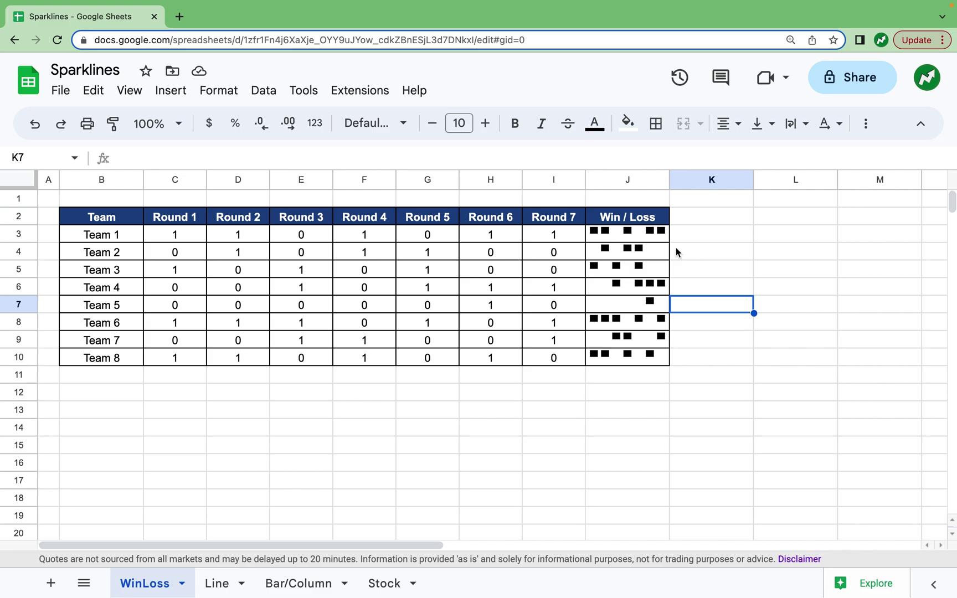
Add the option "color","green" to the sparkline formula in J3, separated from the chart type by a semicolon
{"action": "left_click", "coordinate": [648, 237]}
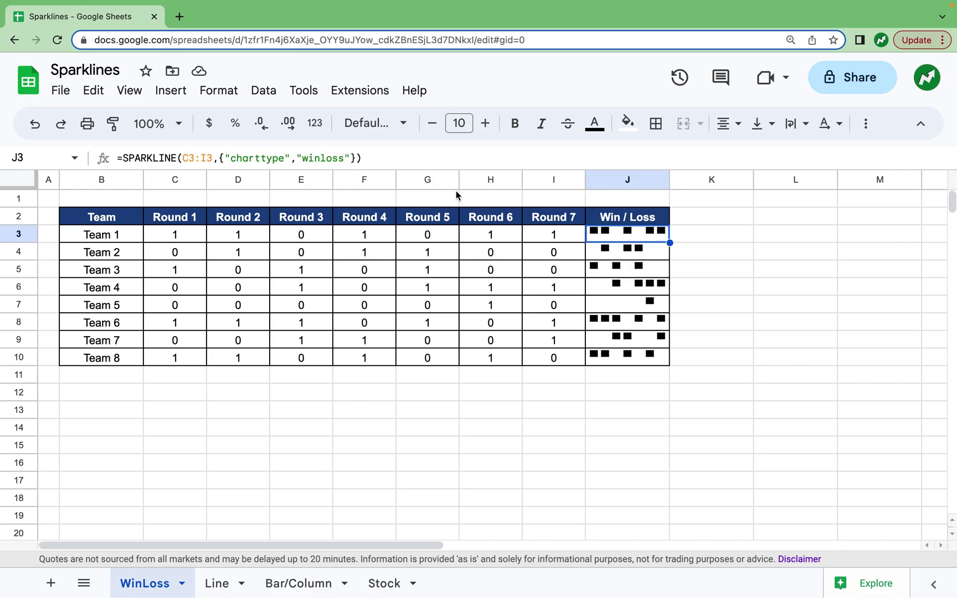
{"action": "left_click", "coordinate": [351, 159]}
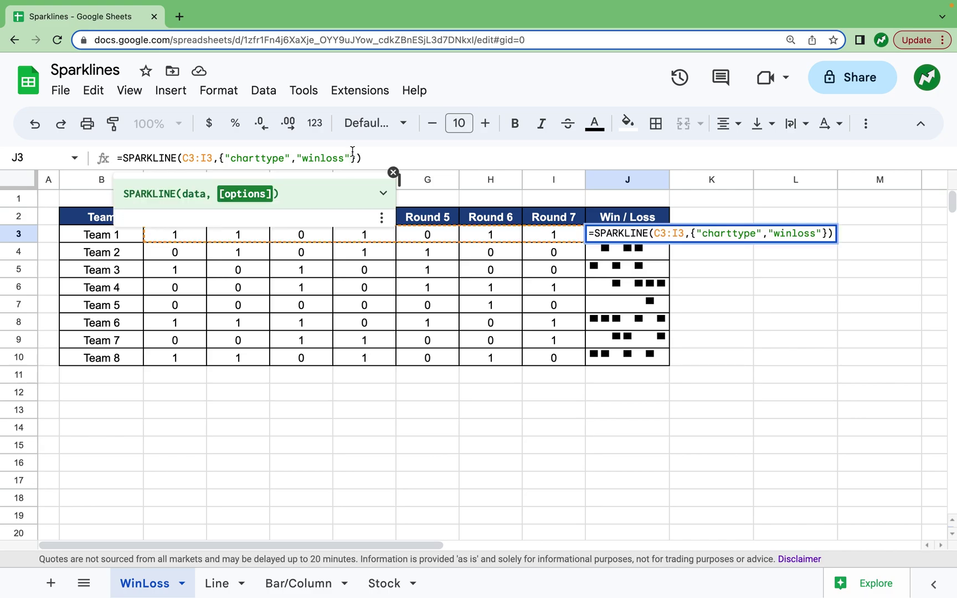
{"action": "type", "text": ";"}
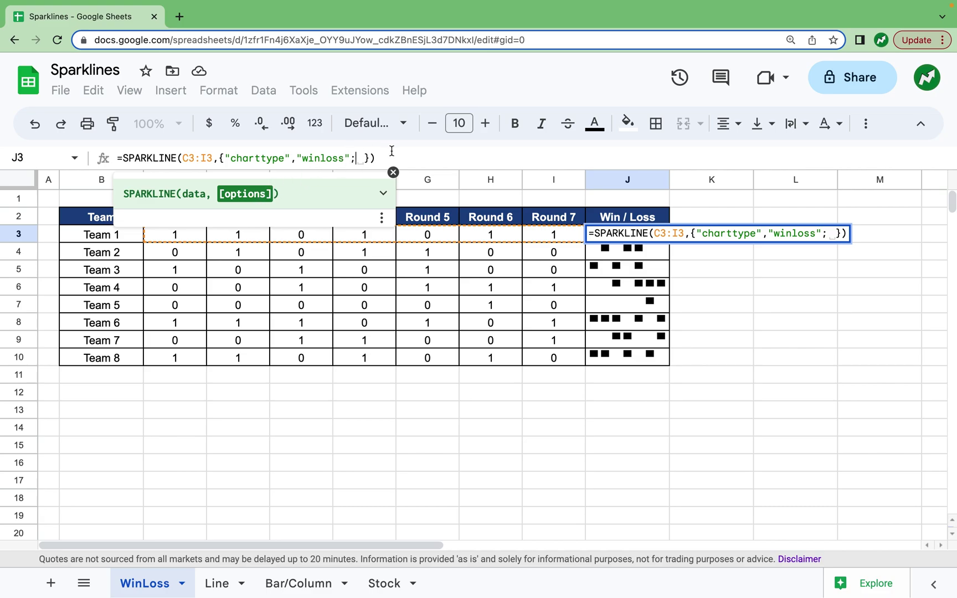
{"action": "key", "text": "BackSpace"}
{"action": "type", "text": "\"c"}
{"action": "type", "text": "olor\""}
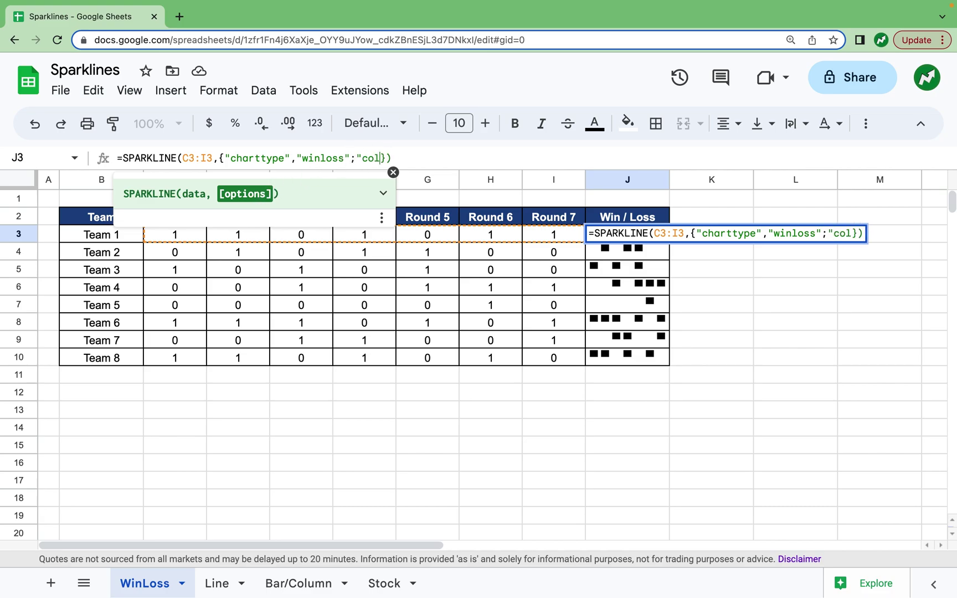
{"action": "type", "text": ",\""}
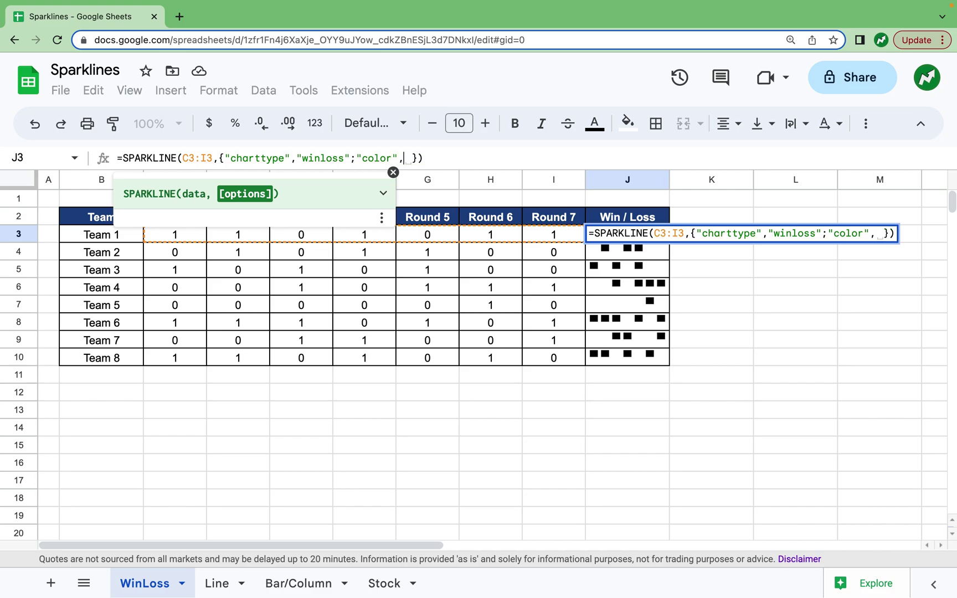
{"action": "type", "text": "green\""}
{"action": "key", "text": "Return"}
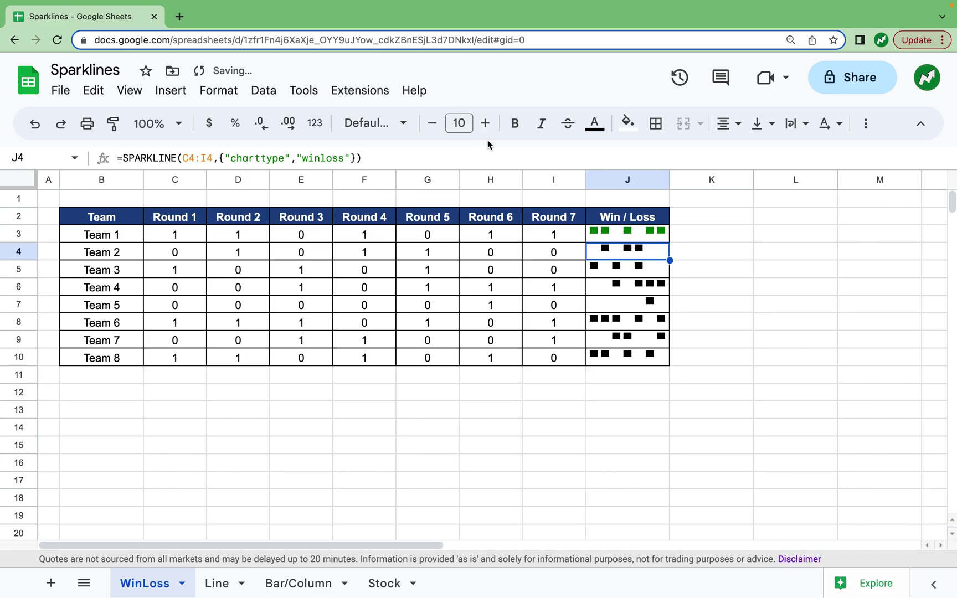
Copy the green win/loss sparkline from J3 down through J10
{"action": "left_click", "coordinate": [636, 230]}
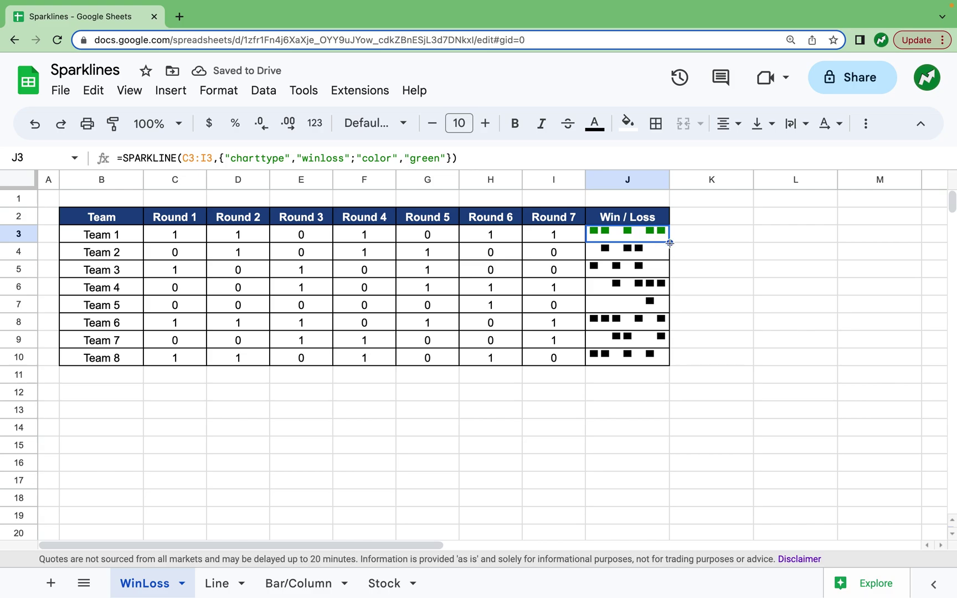
{"action": "left_click_drag", "start_coordinate": [670, 243], "coordinate": [669, 361]}
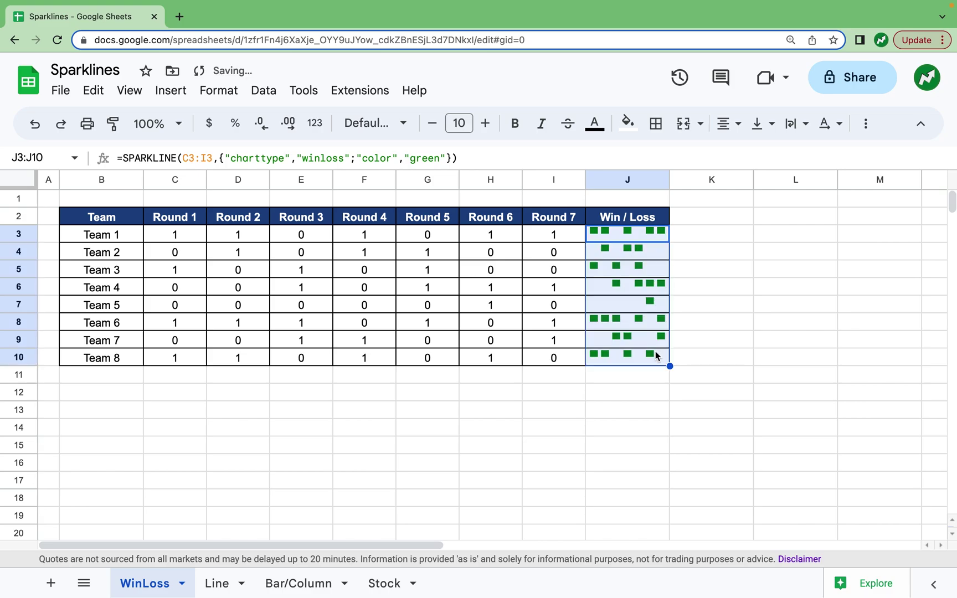
{"action": "left_click", "coordinate": [730, 289]}
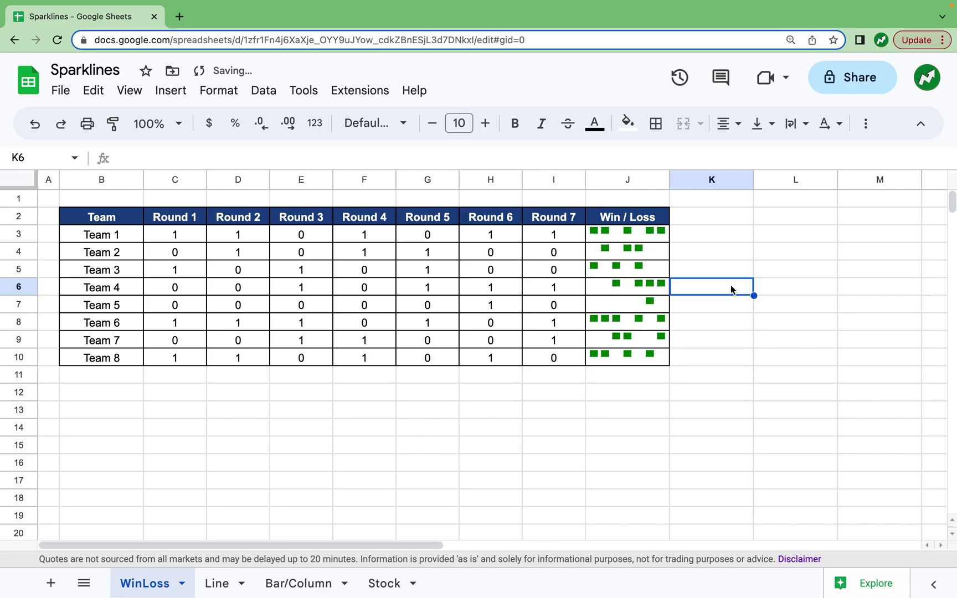
On the Line sheet, enter a SPARKLINE formula in J3 for the Game 1 to Game 7 scores in C3:I3, with "charttype" set to "line"
{"action": "left_click", "coordinate": [233, 582]}
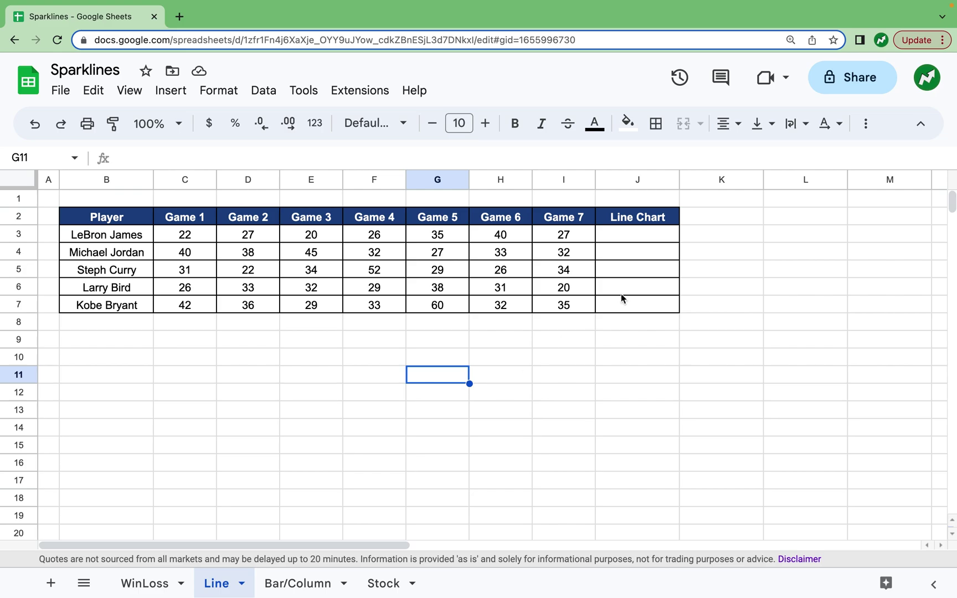
{"action": "left_click", "coordinate": [654, 228]}
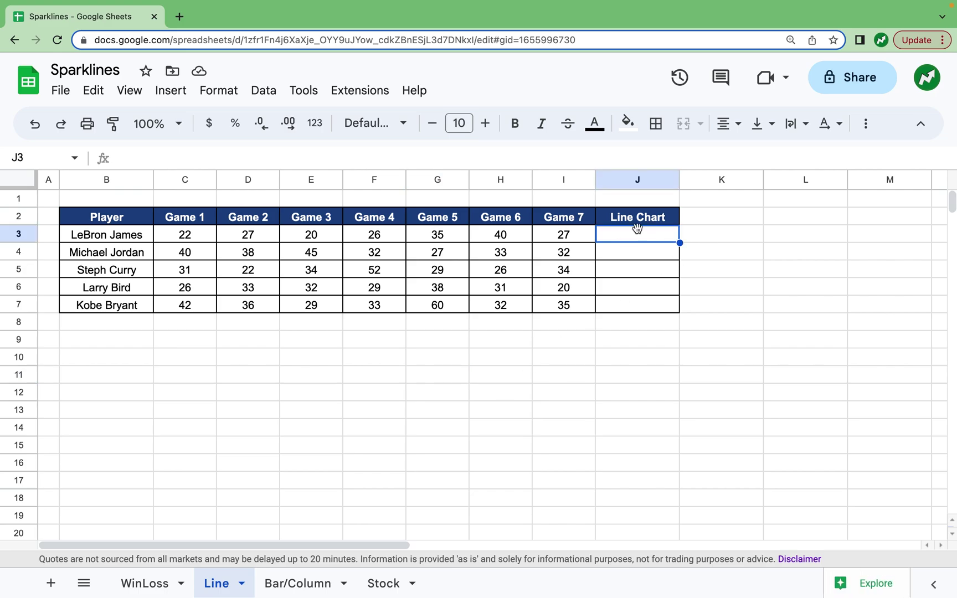
{"action": "type", "text": "="}
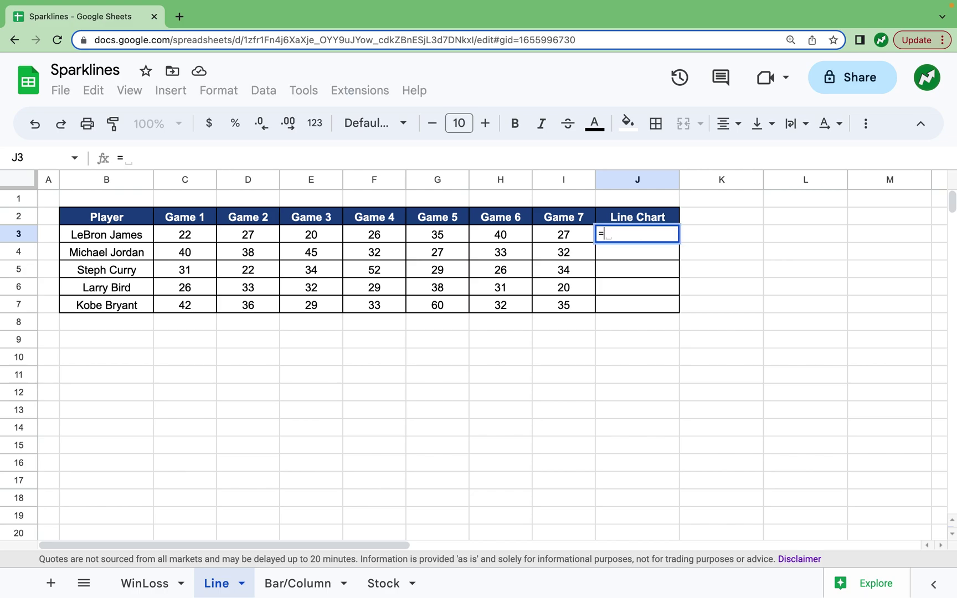
{"action": "type", "text": "SPARKLINE("}
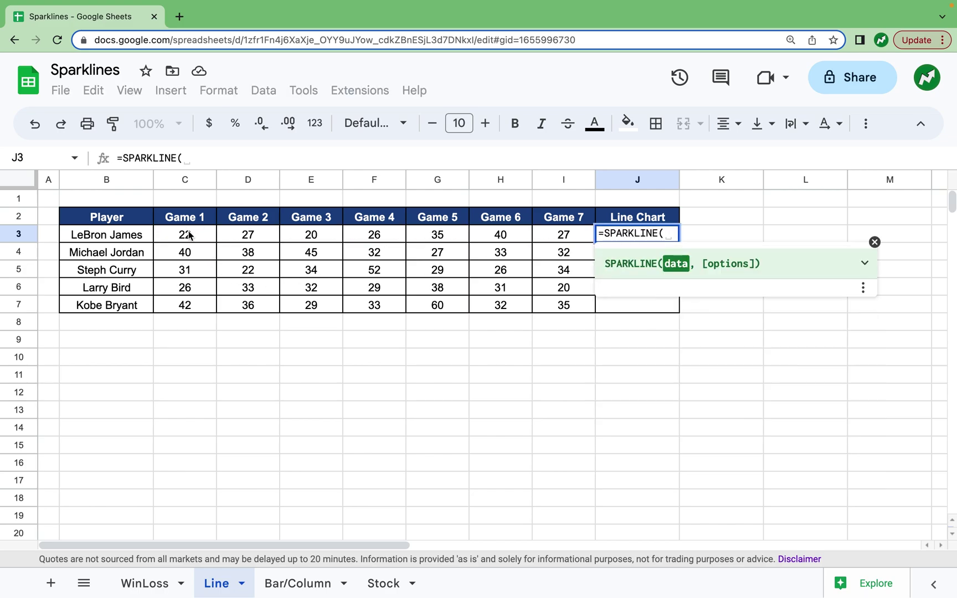
{"action": "left_click_drag", "start_coordinate": [189, 235], "coordinate": [571, 234]}
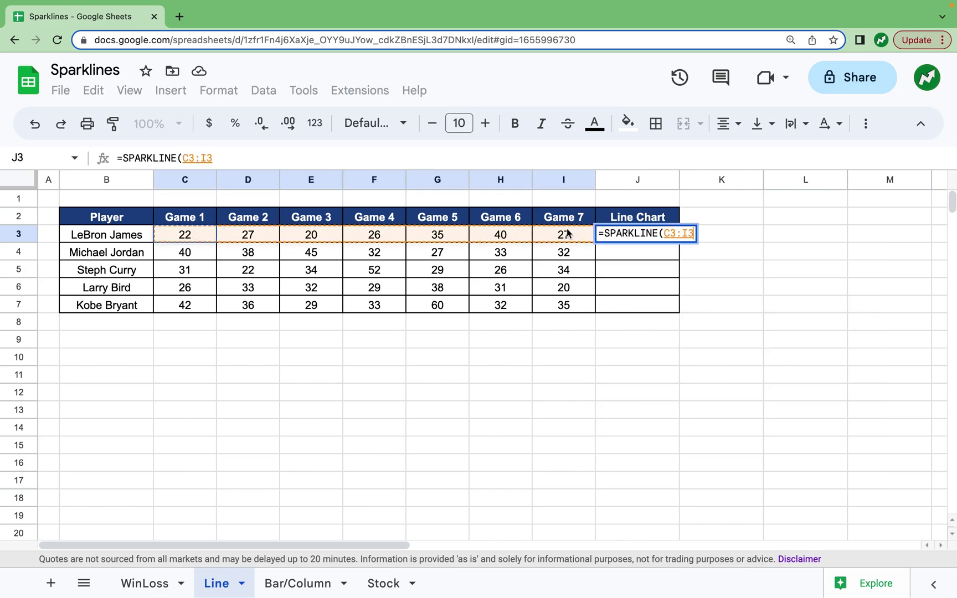
{"action": "type", "text": ","}
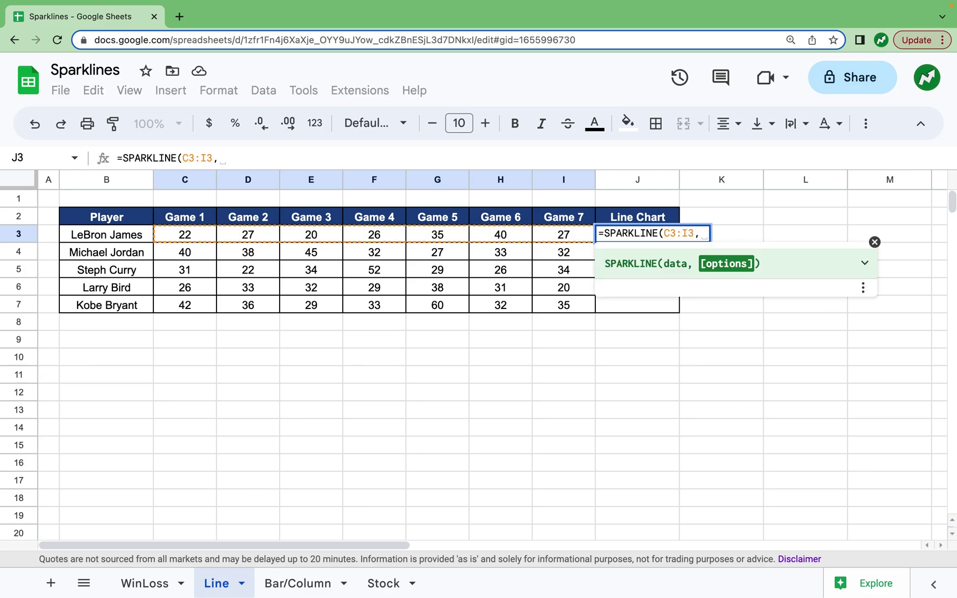
{"action": "type", "text": "{"}
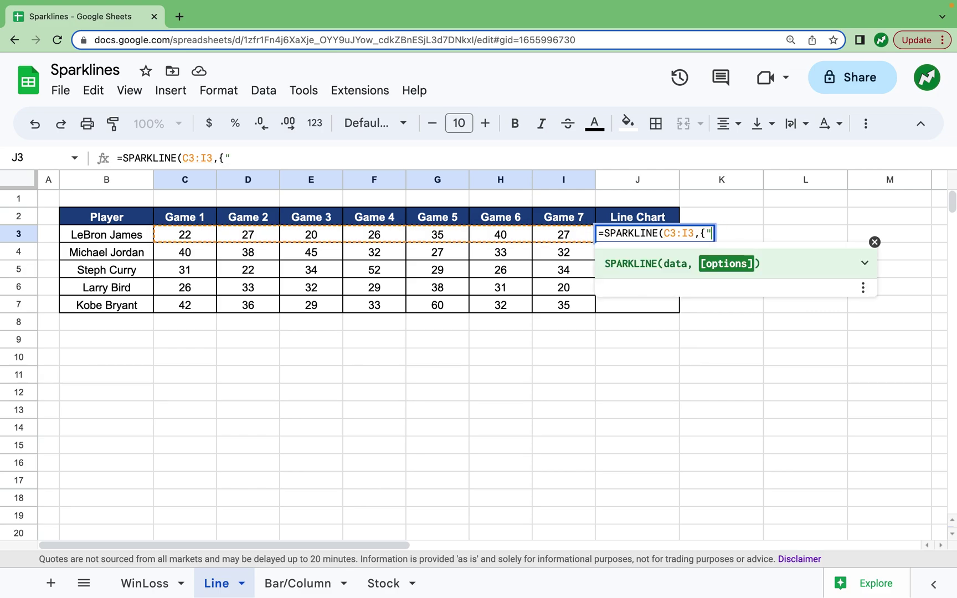
{"action": "type", "text": "\"charttype\","}
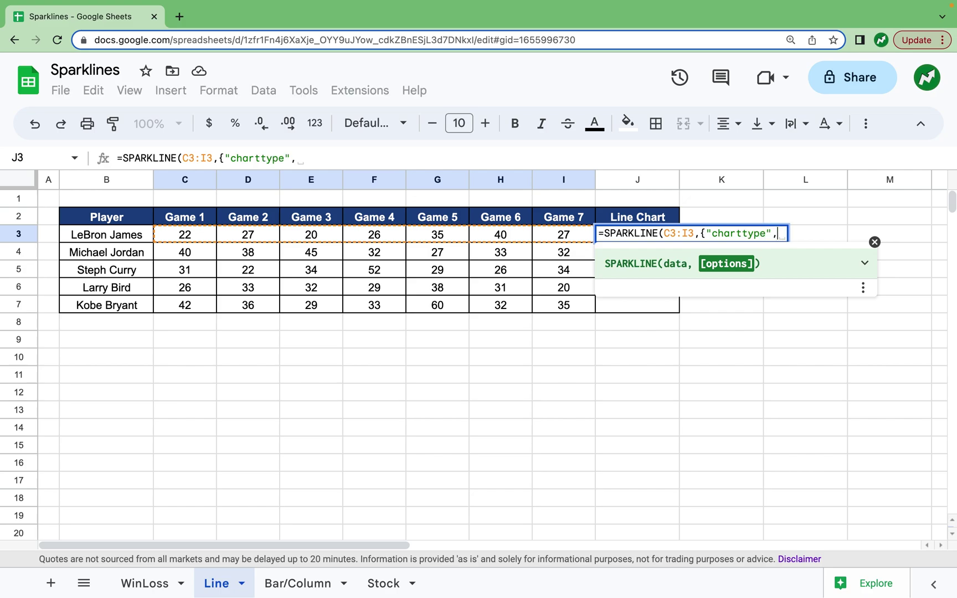
{"action": "type", "text": "\""}
{"action": "type", "text": "line"}
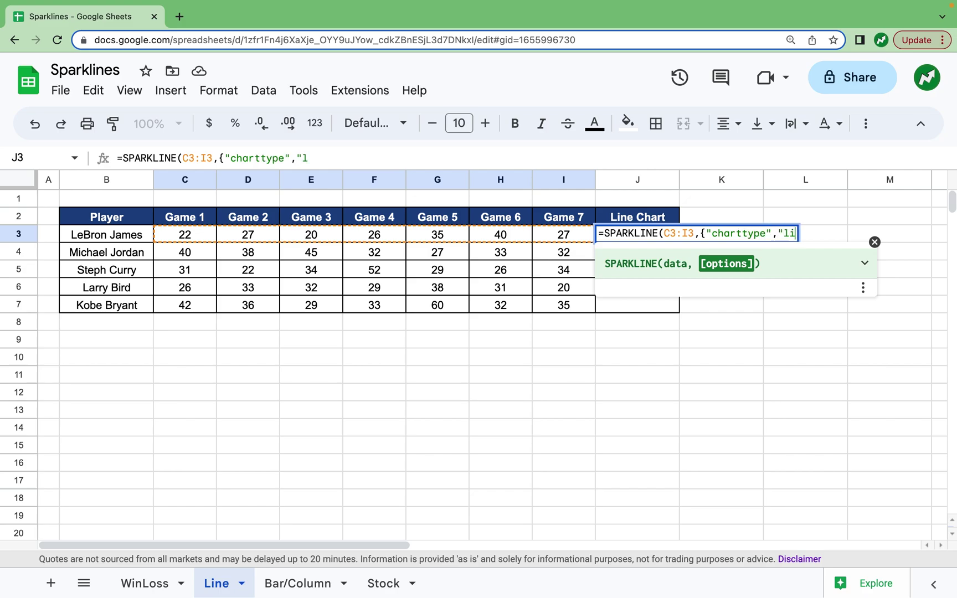
{"action": "key", "text": "BackSpace"}
{"action": "type", "text": "ne\""}
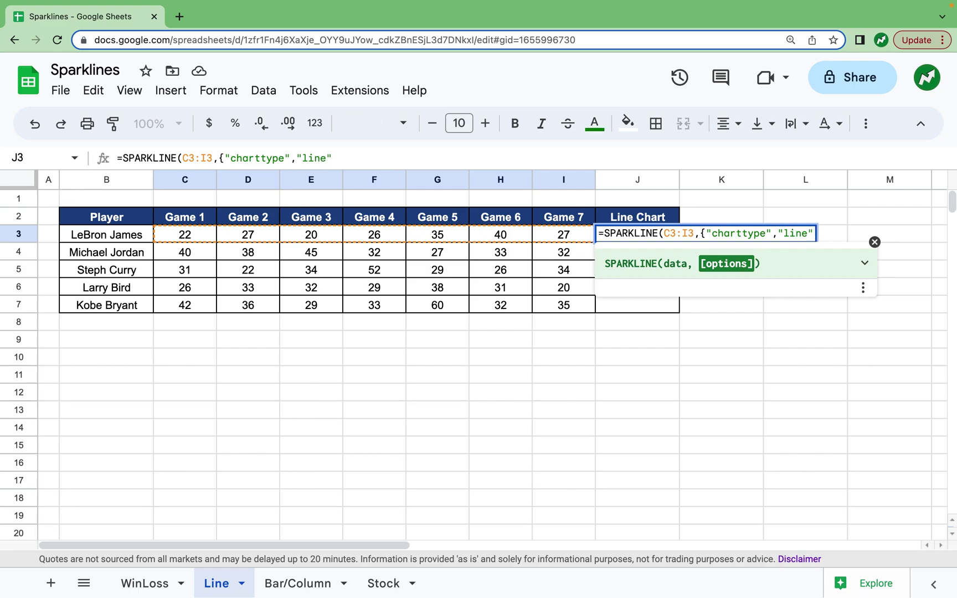
{"action": "type", "text": "}"}
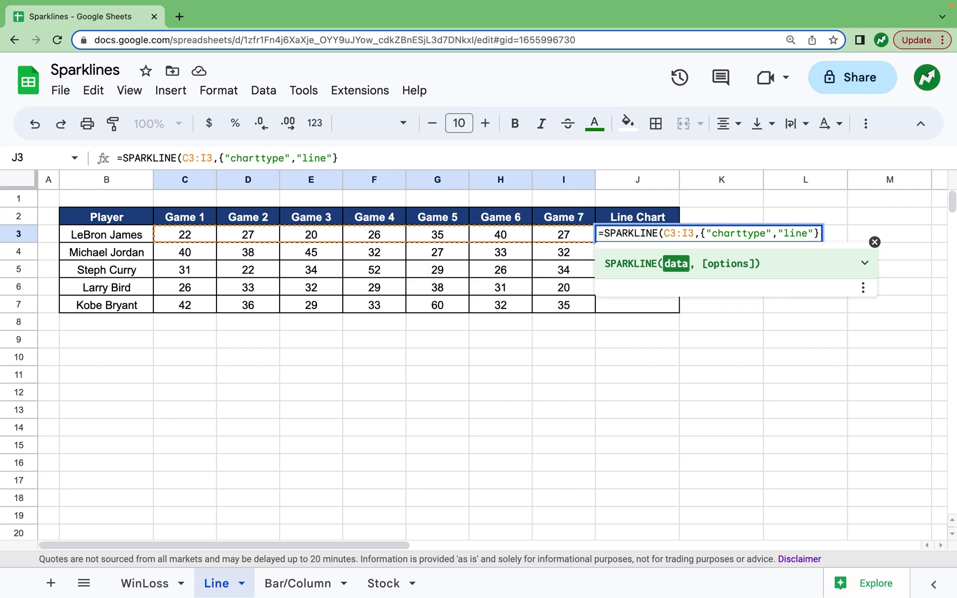
{"action": "key", "text": "Return"}
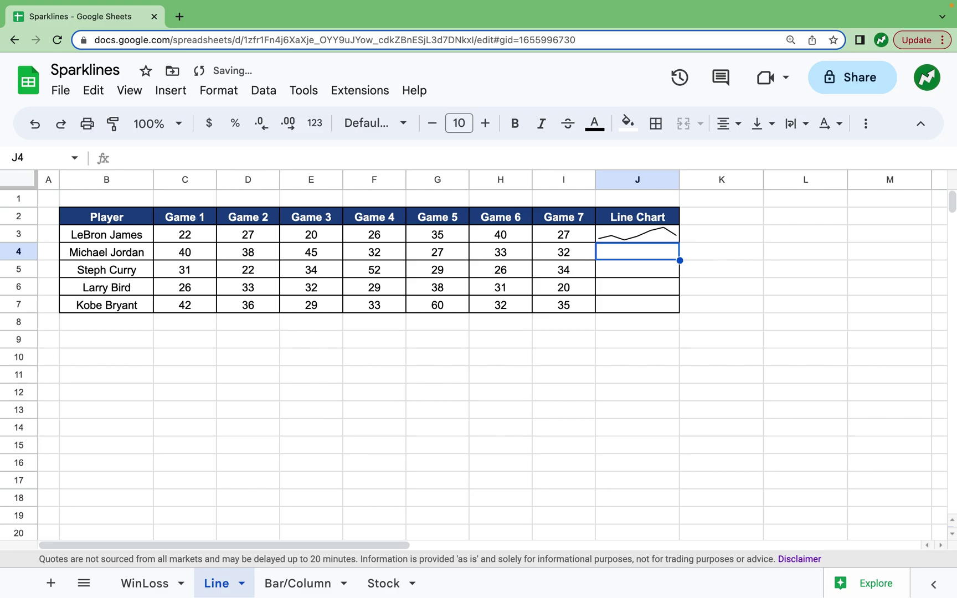
Fill the line sparkline formula from J3 down to J7 for the other players
{"action": "left_click", "coordinate": [639, 237]}
{"action": "left_click_drag", "start_coordinate": [679, 244], "coordinate": [670, 302]}
{"action": "left_click", "coordinate": [731, 292]}
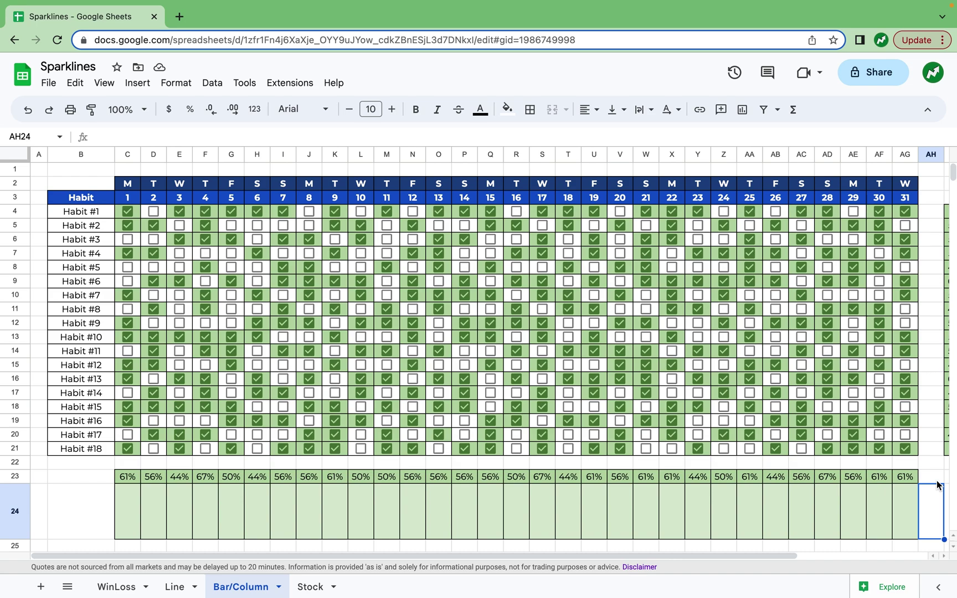
On the Bar/Column sheet, write a SPARKLINE formula in C24 for C23 with "charttype" "column", "ymin" 0% and "ymax" 100%
{"action": "left_click", "coordinate": [130, 478]}
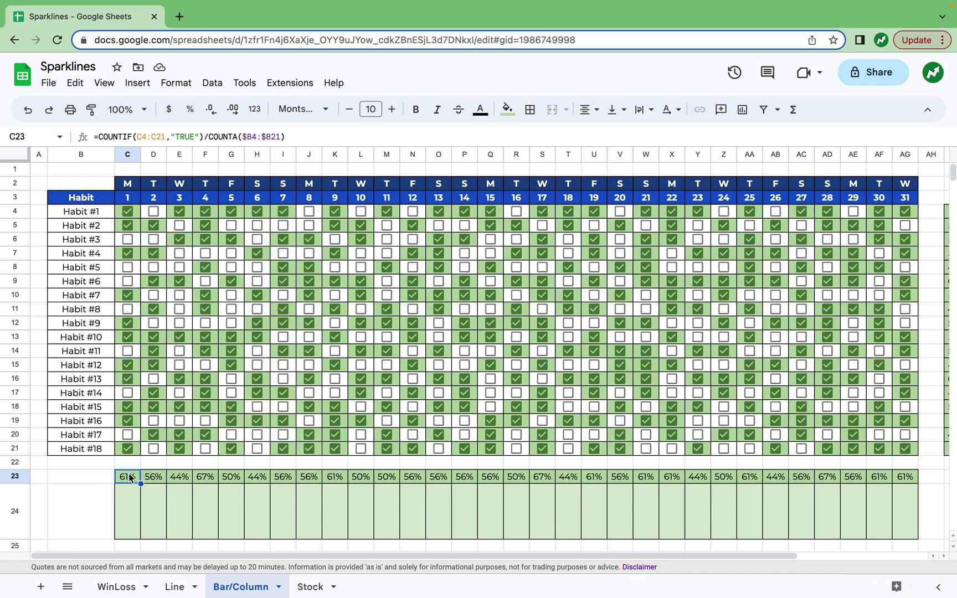
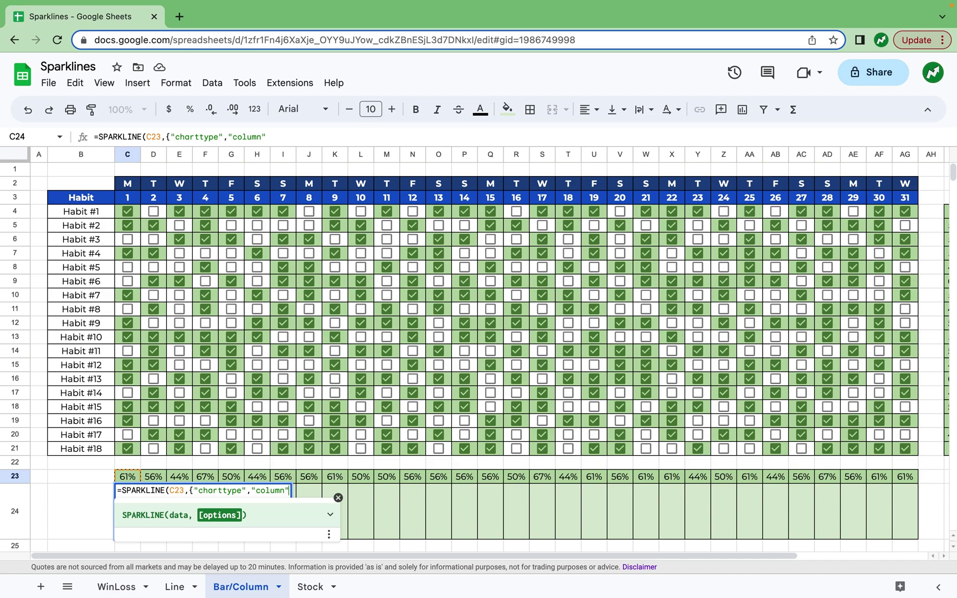
{"action": "type", "text": "; "}
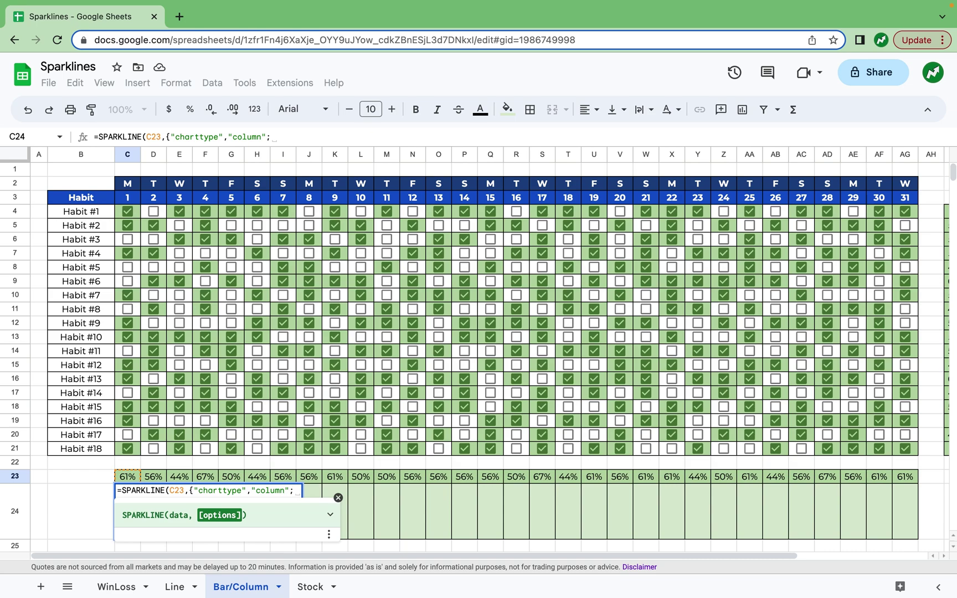
{"action": "type", "text": "\"ymin"}
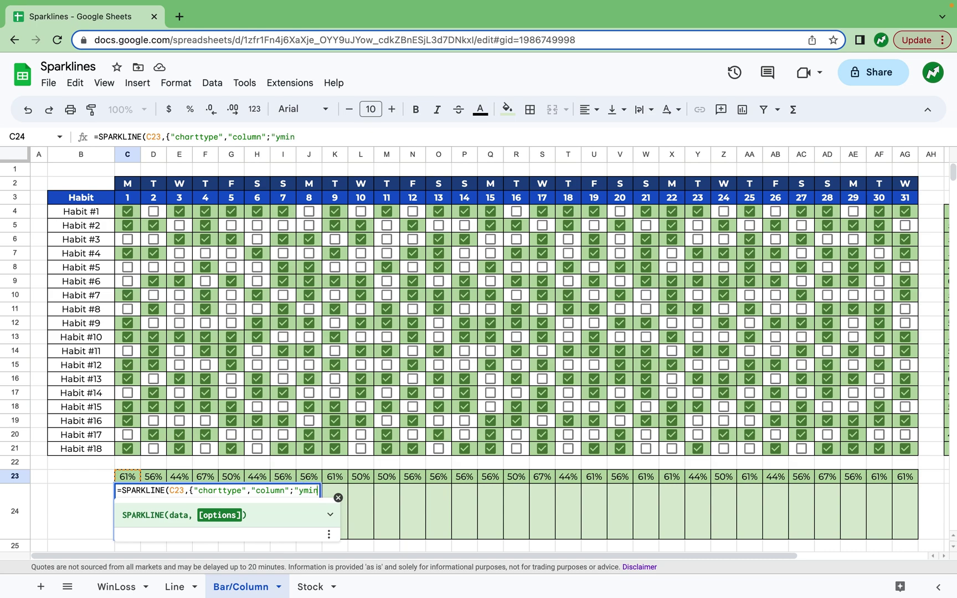
{"action": "type", "text": "\","}
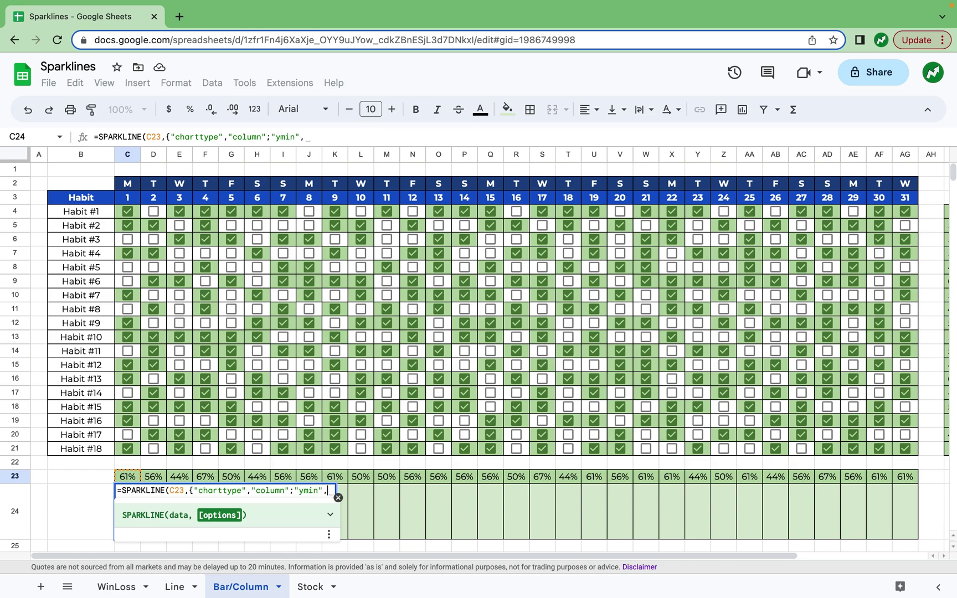
{"action": "type", "text": "0%;"}
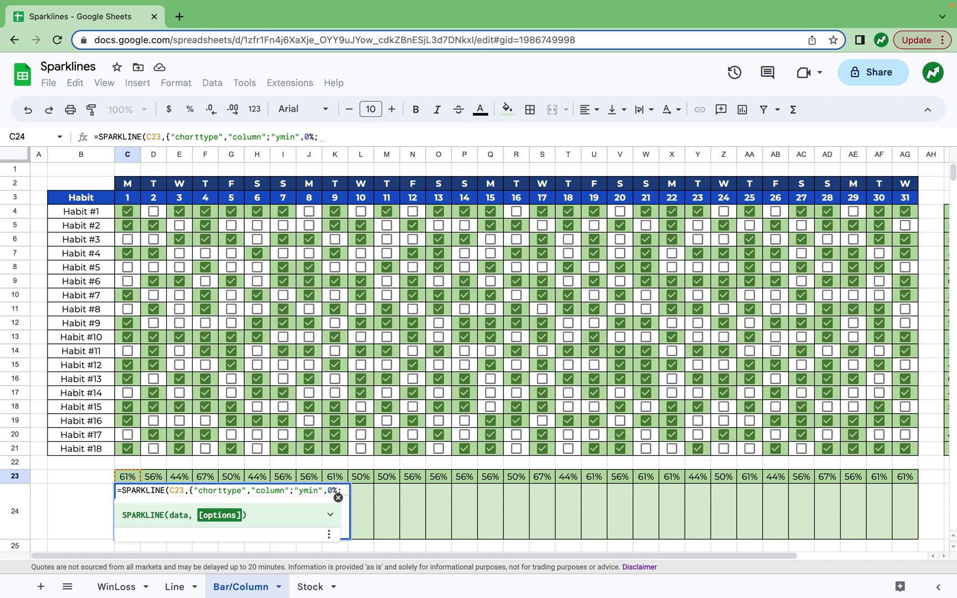
{"action": "type", "text": "\""}
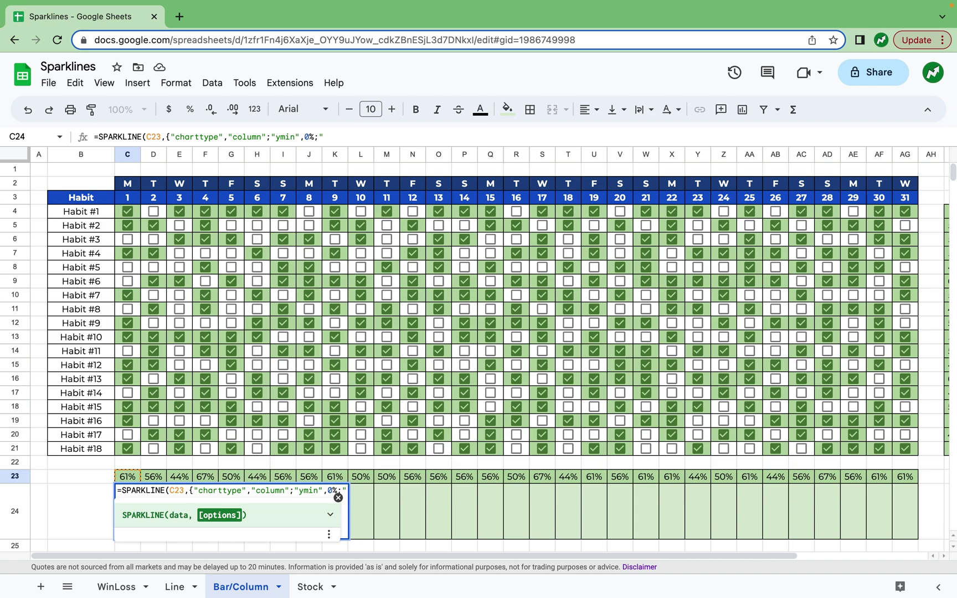
{"action": "type", "text": "ymax"}
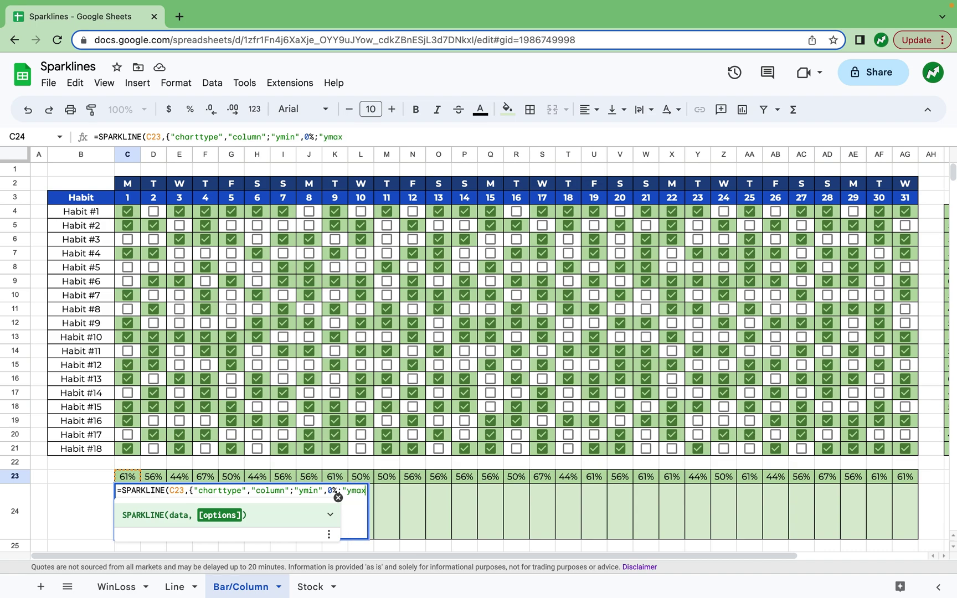
{"action": "type", "text": "\","}
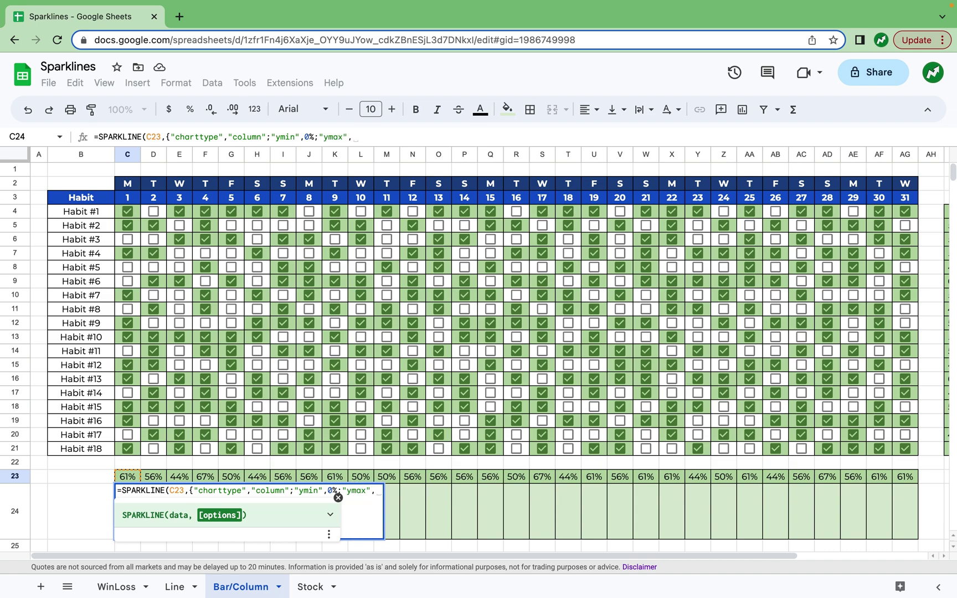
{"action": "type", "text": "100%"}
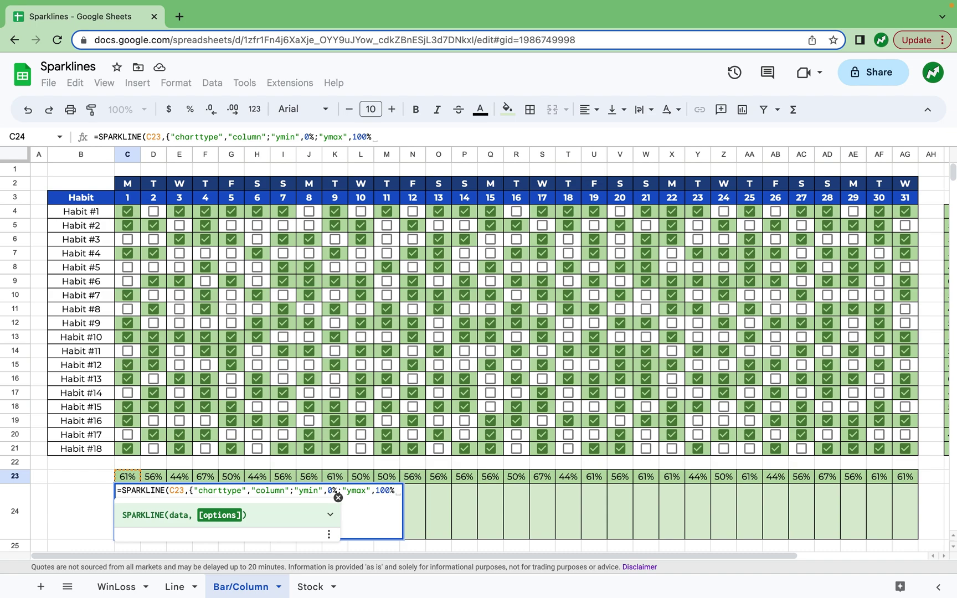
Add the option "color","green" to the column sparkline formula in C24 and complete the formula
{"action": "type", "text": ";"}
{"action": "type", "text": "\"col"}
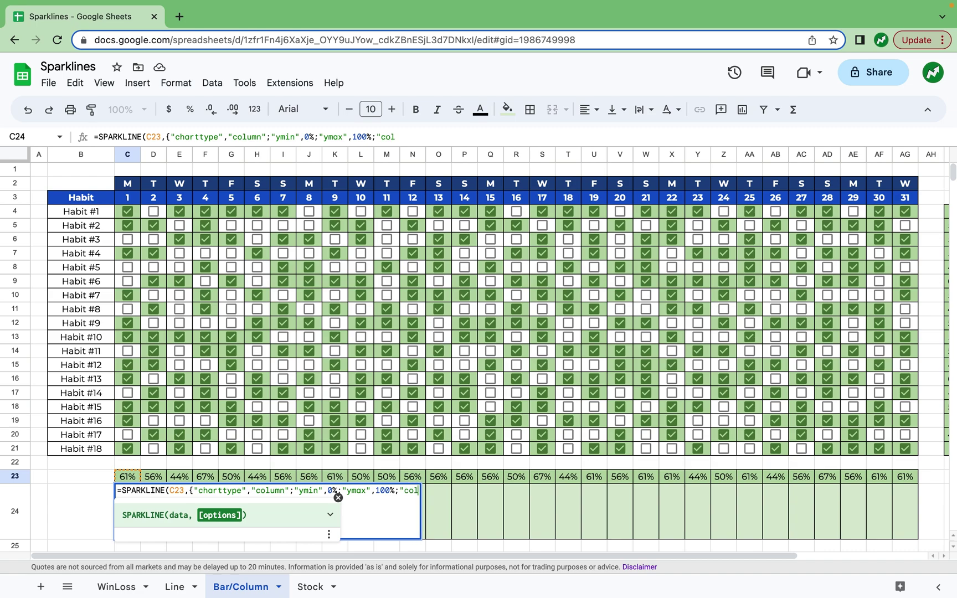
{"action": "type", "text": "or\","}
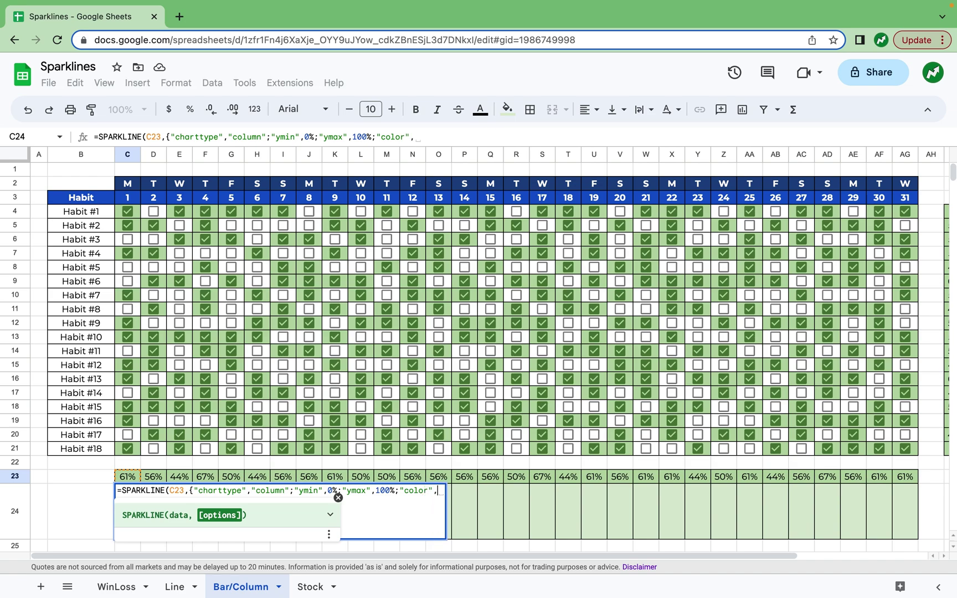
{"action": "type", "text": "\"green"}
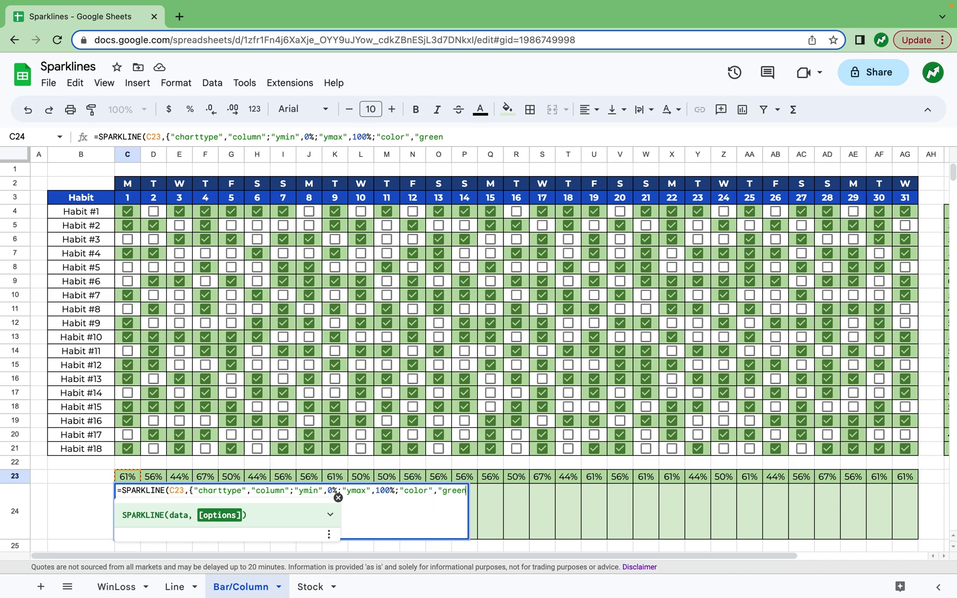
{"action": "type", "text": "\"}"}
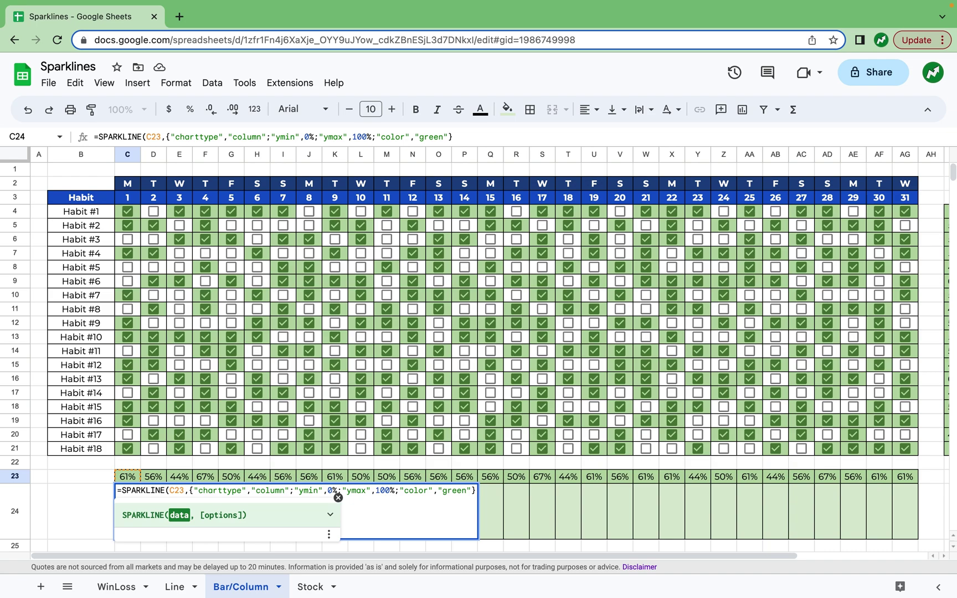
{"action": "key", "text": "Return"}
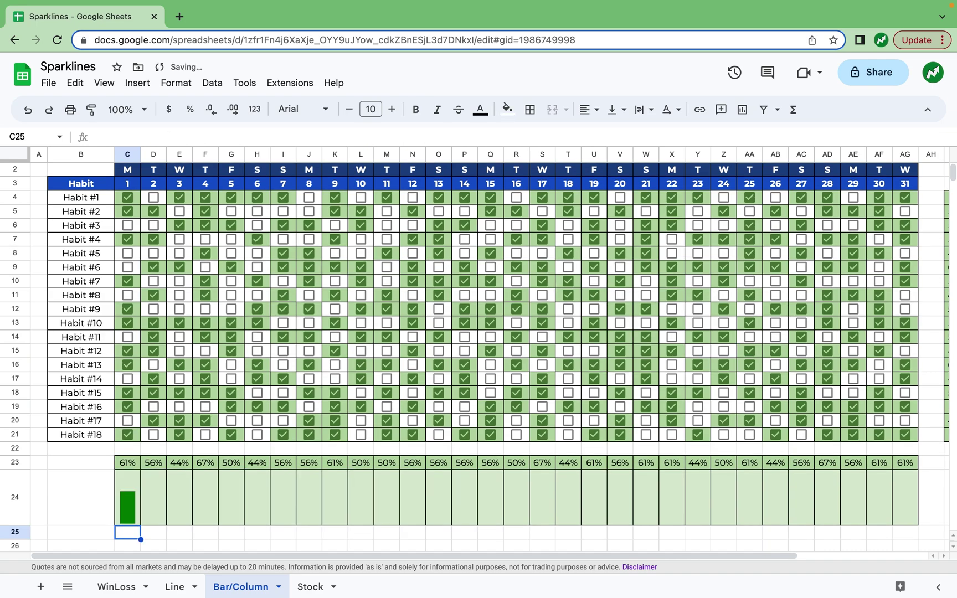
Fill the column sparkline formula from C24 across to AG24 for all days of the month
{"action": "left_click", "coordinate": [129, 499]}
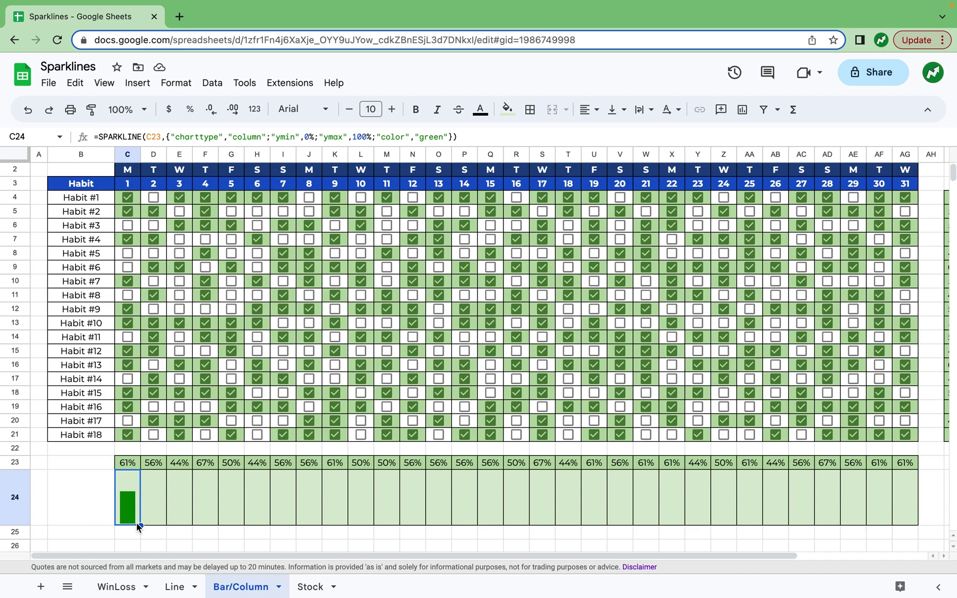
{"action": "left_click_drag", "start_coordinate": [137, 523], "coordinate": [903, 524]}
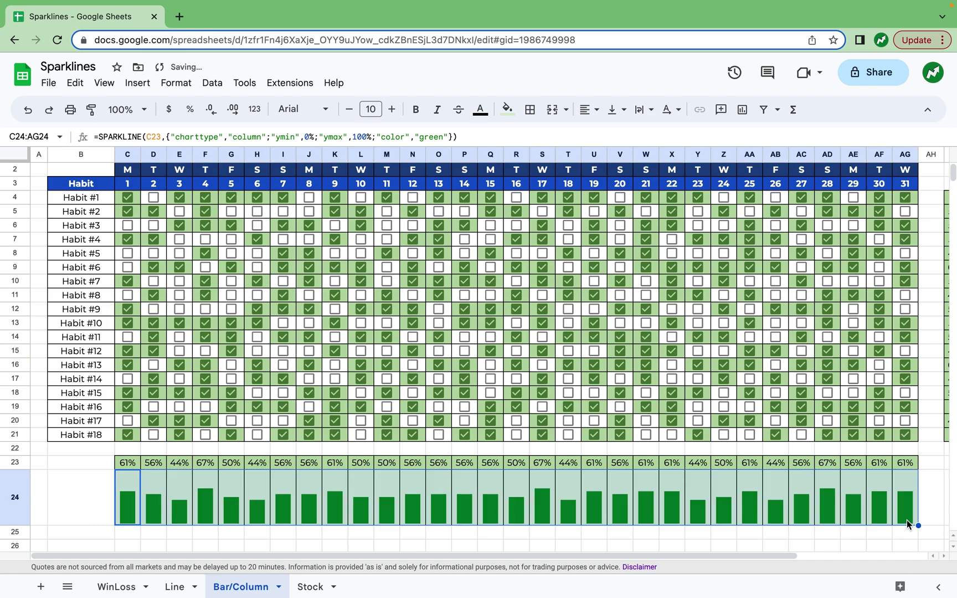
{"action": "left_click", "coordinate": [447, 496]}
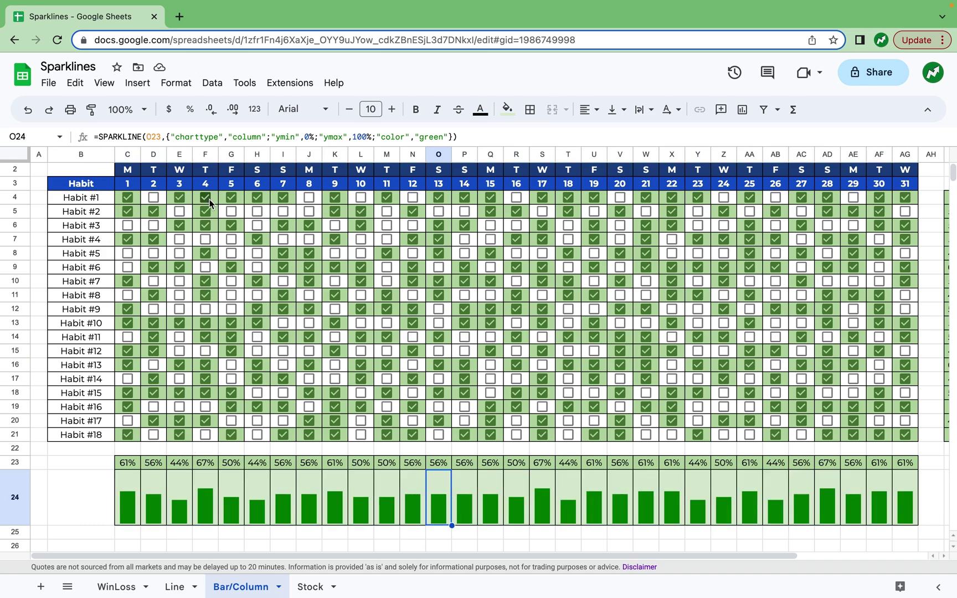
Check off the remaining habits for day 4: Habit #4, #6, #9, #12, #16 and #18
{"action": "left_click", "coordinate": [206, 239]}
{"action": "left_click", "coordinate": [206, 267]}
{"action": "left_click", "coordinate": [205, 308]}
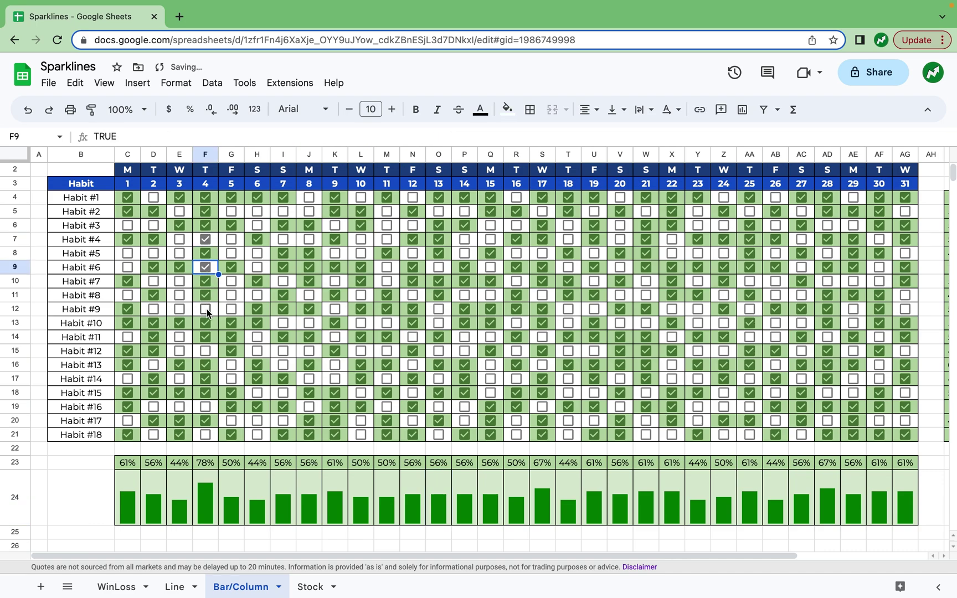
{"action": "left_click", "coordinate": [205, 351]}
{"action": "left_click", "coordinate": [206, 407]}
{"action": "left_click", "coordinate": [205, 435]}
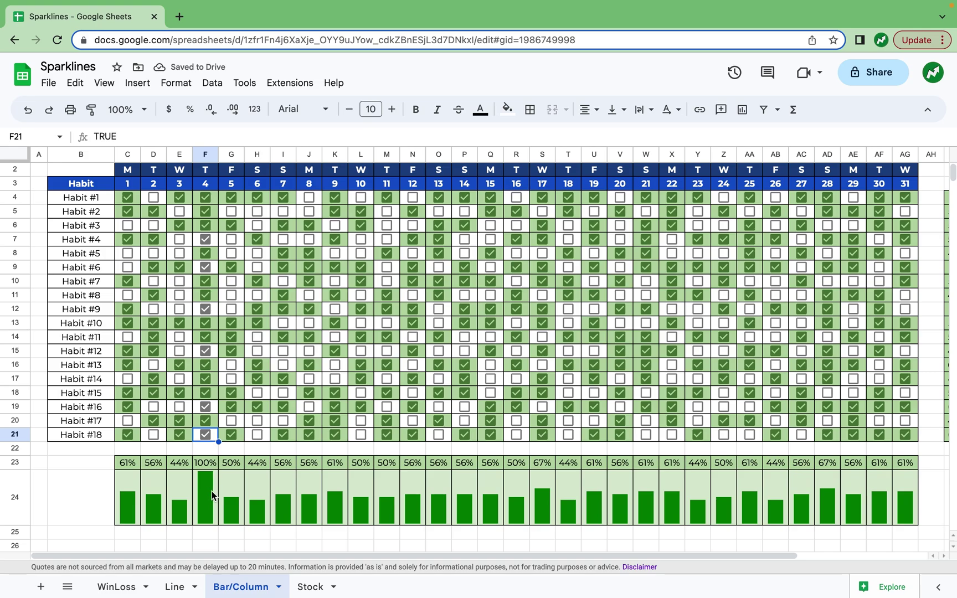
Begin a SPARKLINE formula in AJ4 with the Habit #1 completion percentage in AI4 as its data
{"action": "scroll", "coordinate": [212, 495], "scroll_direction": "right", "scroll_amount": 3}
{"action": "scroll", "coordinate": [212, 495], "scroll_direction": "up", "scroll_amount": 1}
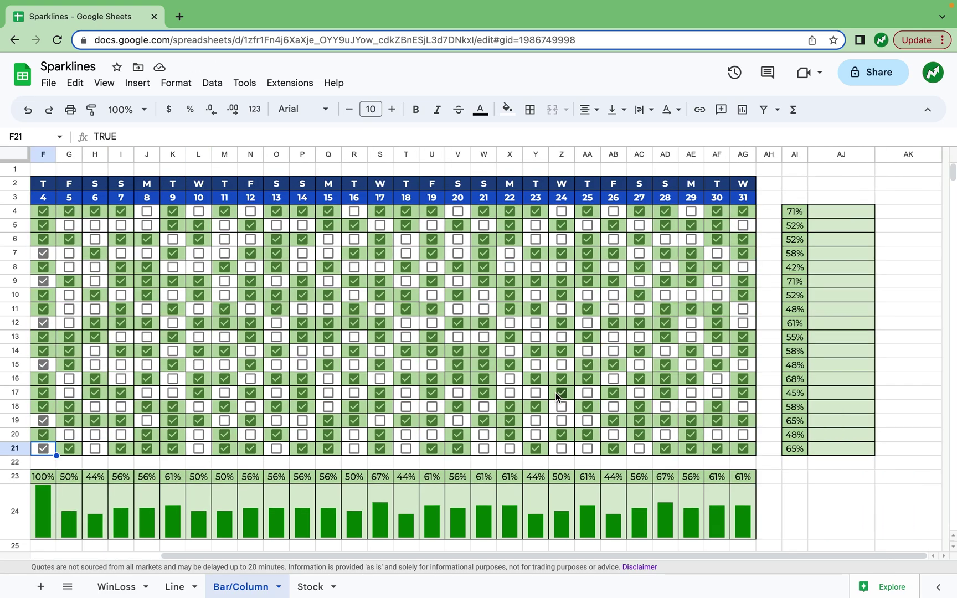
{"action": "key", "text": "super+equal"}
{"action": "key", "text": "super+equal"}
{"action": "scroll", "coordinate": [843, 371], "scroll_direction": "right", "scroll_amount": 5}
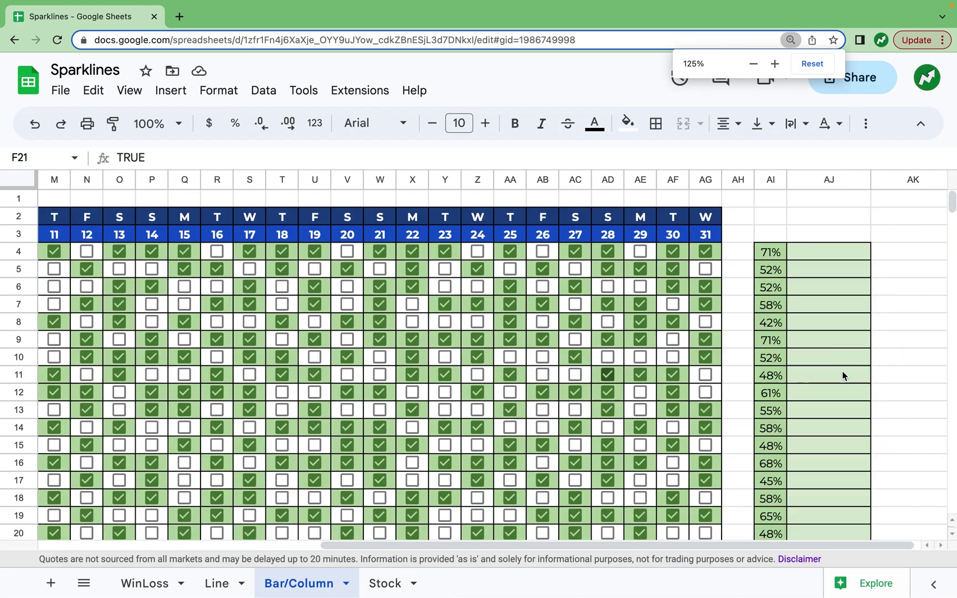
{"action": "scroll", "coordinate": [732, 253], "scroll_direction": "left", "scroll_amount": 10}
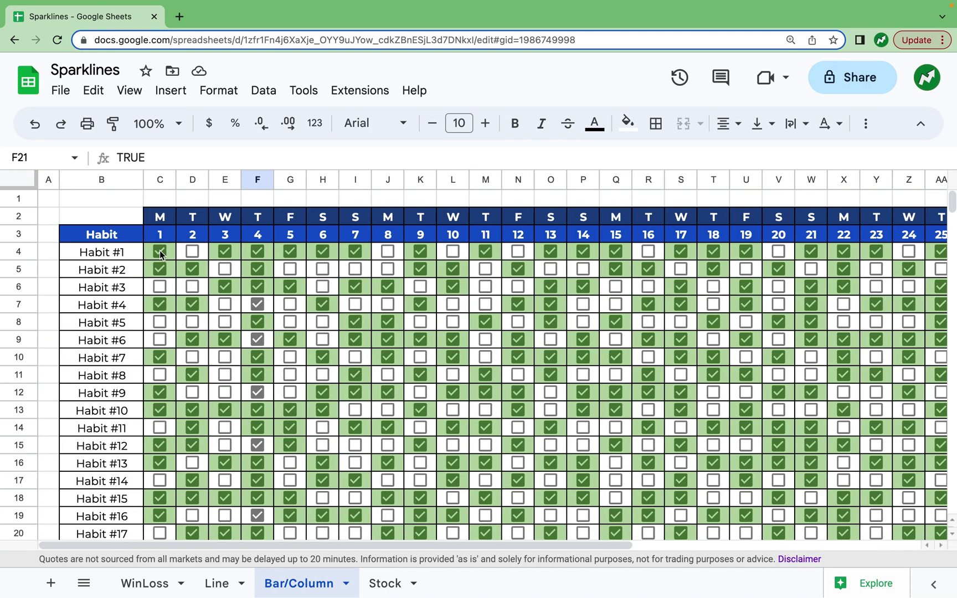
{"action": "scroll", "coordinate": [238, 258], "scroll_direction": "right", "scroll_amount": 5}
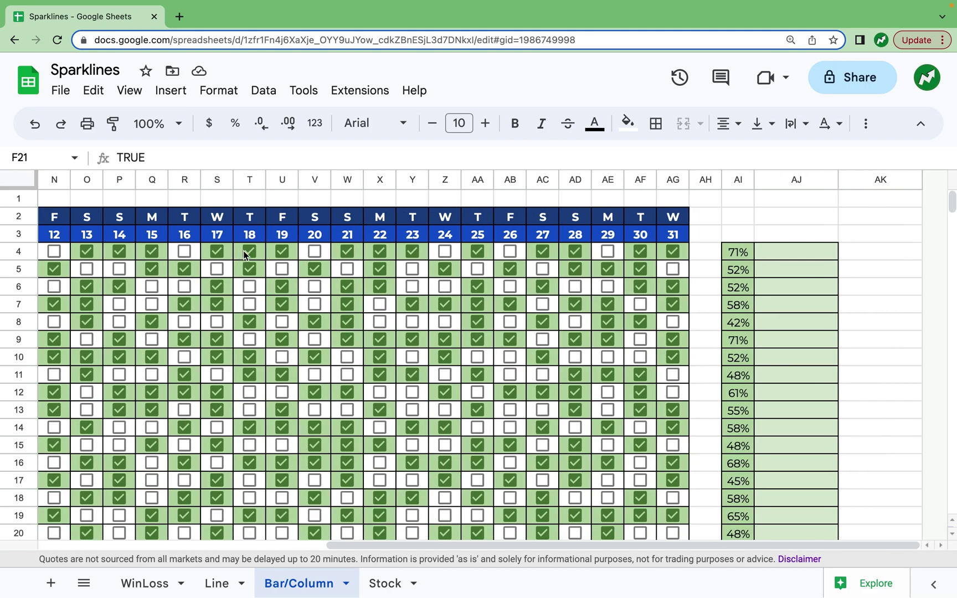
{"action": "left_click", "coordinate": [795, 256]}
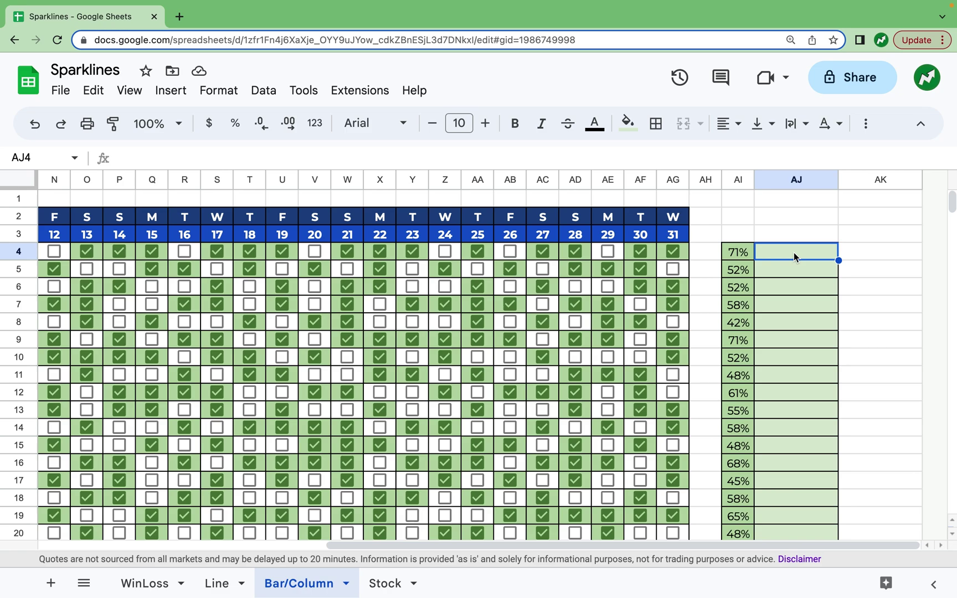
{"action": "type", "text": "=SPARKLIN"}
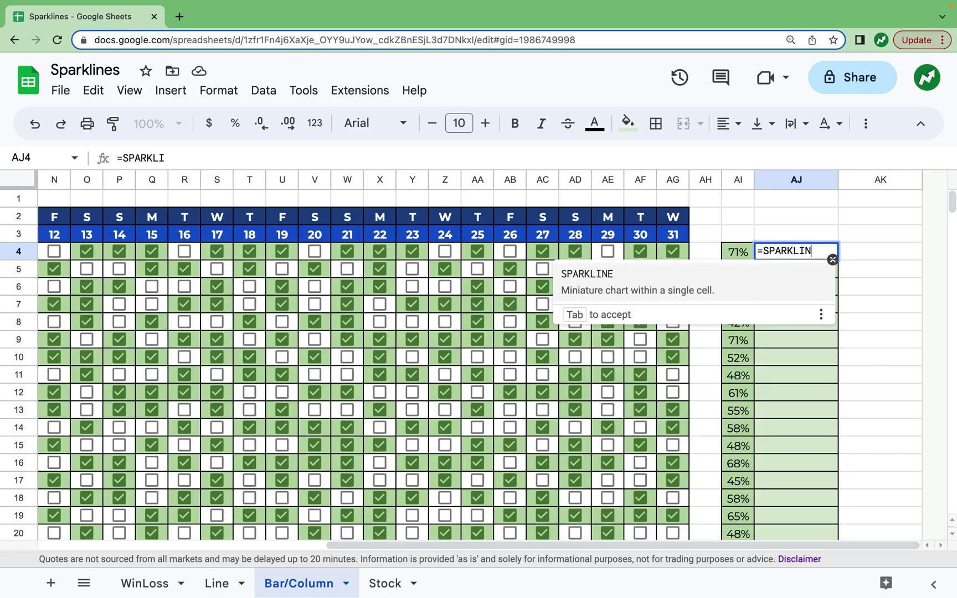
{"action": "key", "text": "Tab"}
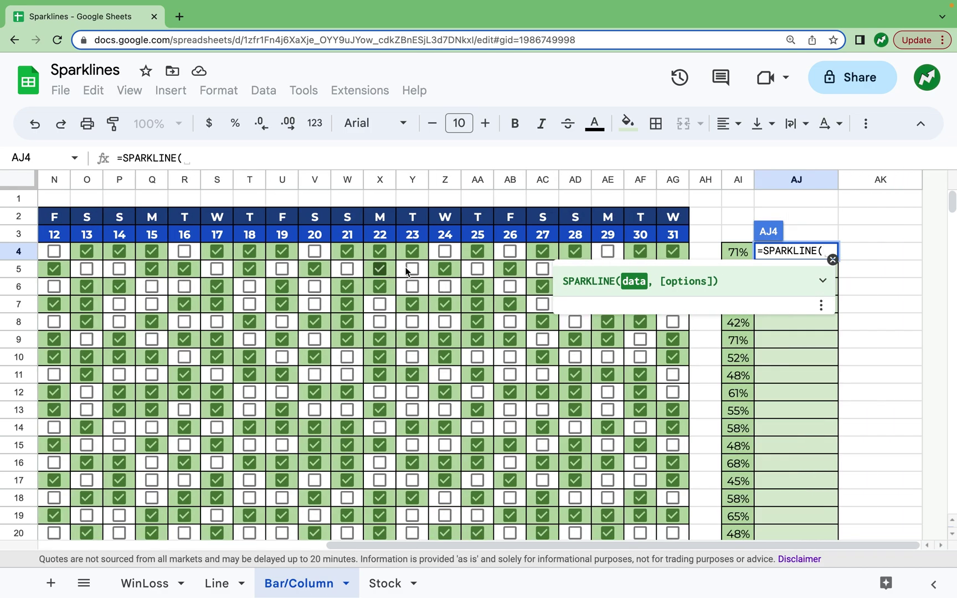
{"action": "left_click", "coordinate": [739, 255]}
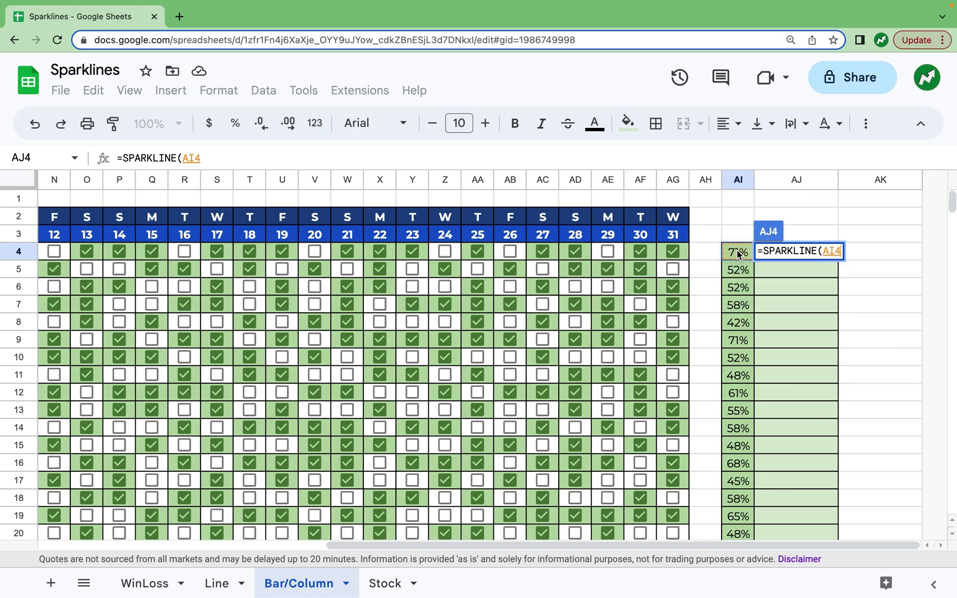
Add the option "charttype","bar" to the SPARKLINE formula in AJ4
{"action": "type", "text": ",{"}
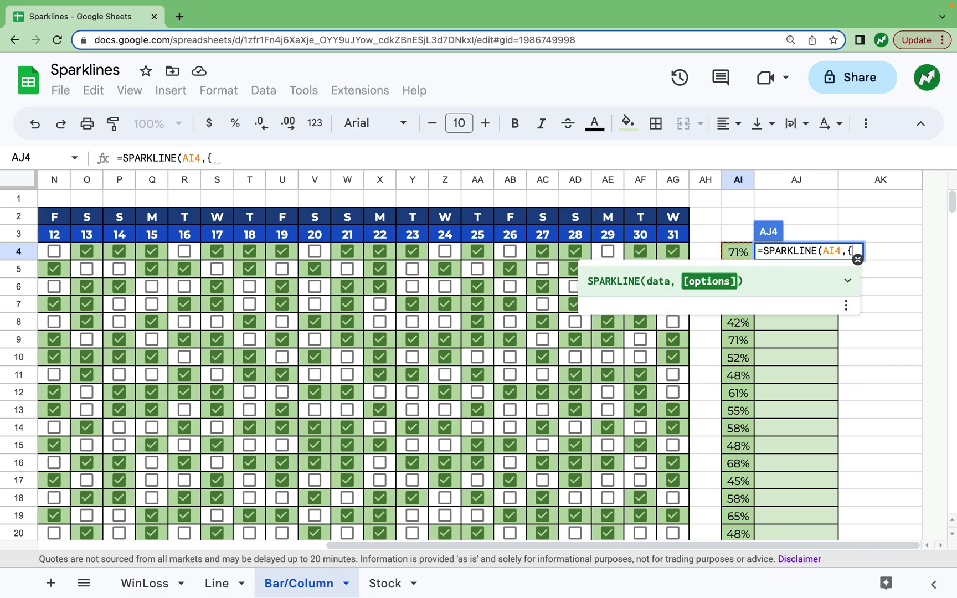
{"action": "type", "text": "\"c"}
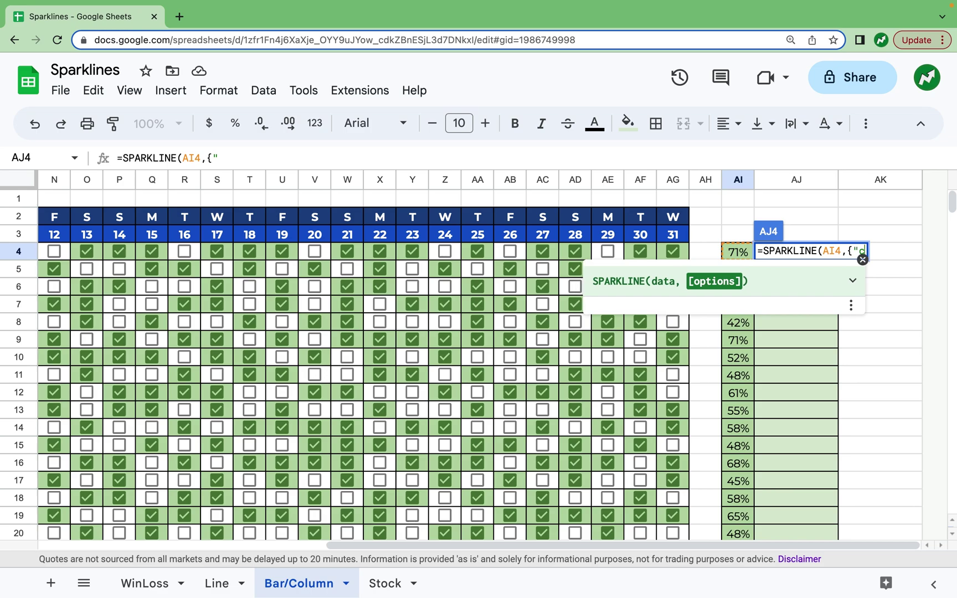
{"action": "type", "text": "harttype\",\""}
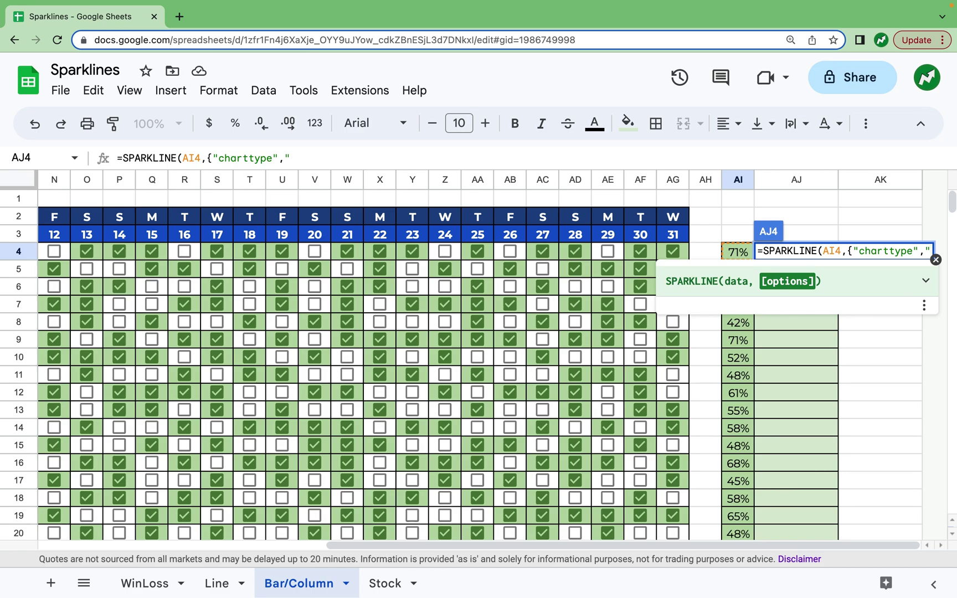
{"action": "type", "text": "bar\""}
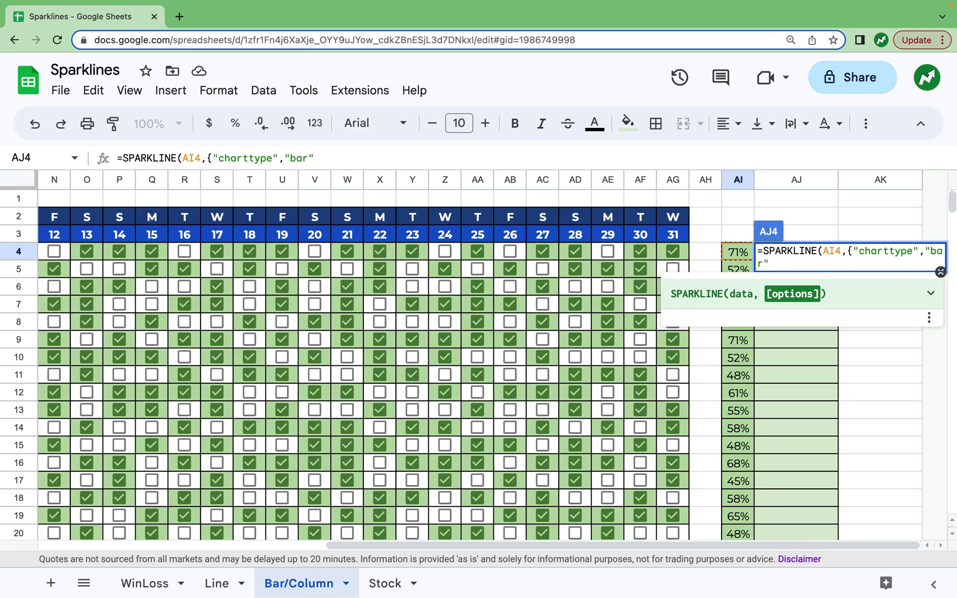
{"action": "type", "text": ";"}
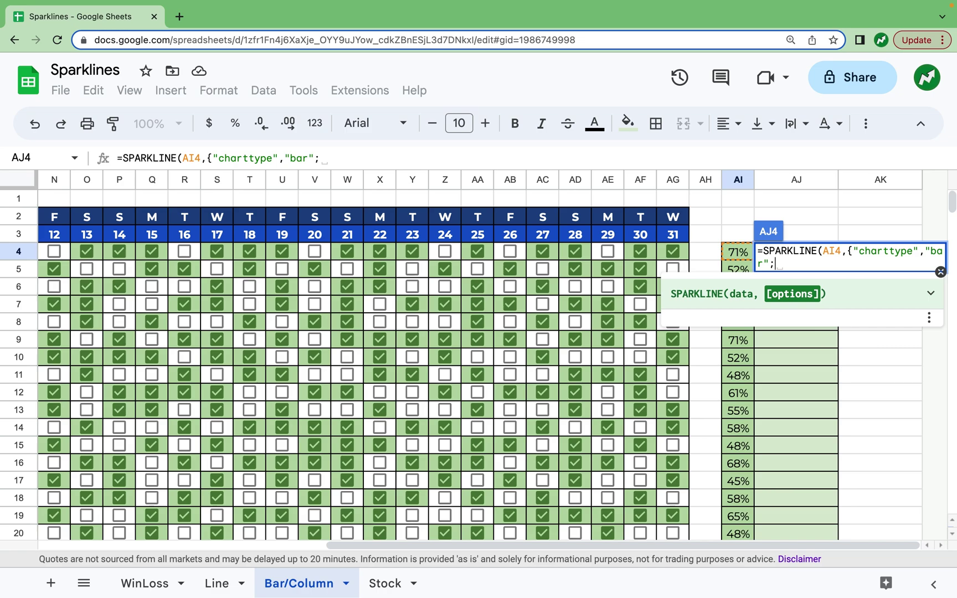
Add the option "max",100% to the bar sparkline formula in AJ4
{"action": "type", "text": "\""}
{"action": "type", "text": "ma"}
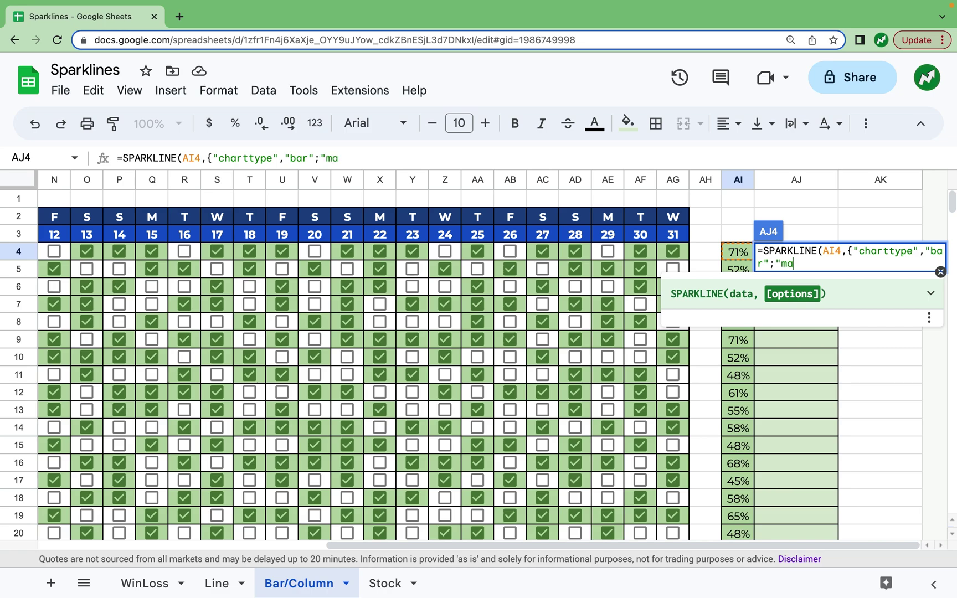
{"action": "type", "text": "x\","}
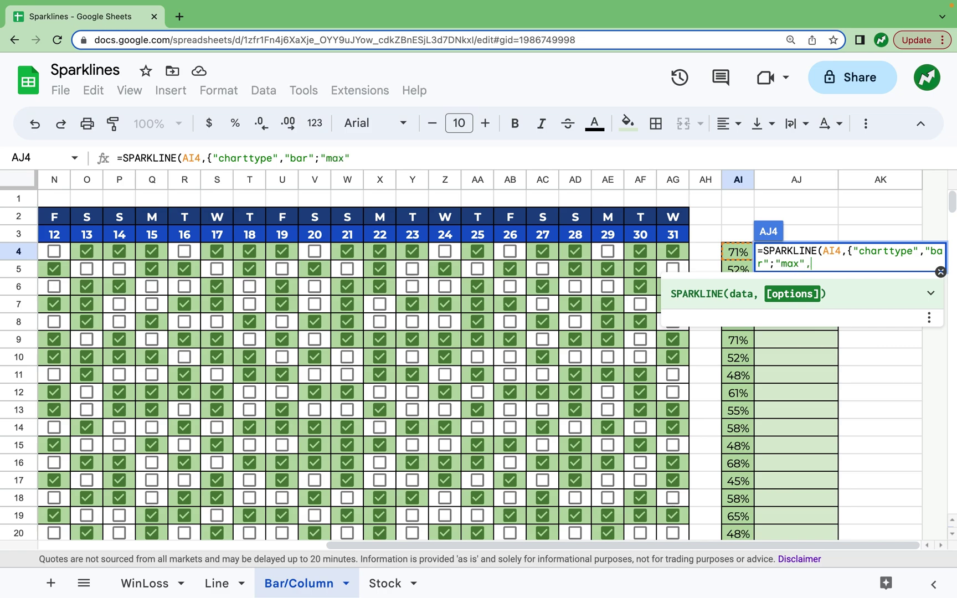
{"action": "type", "text": "100"}
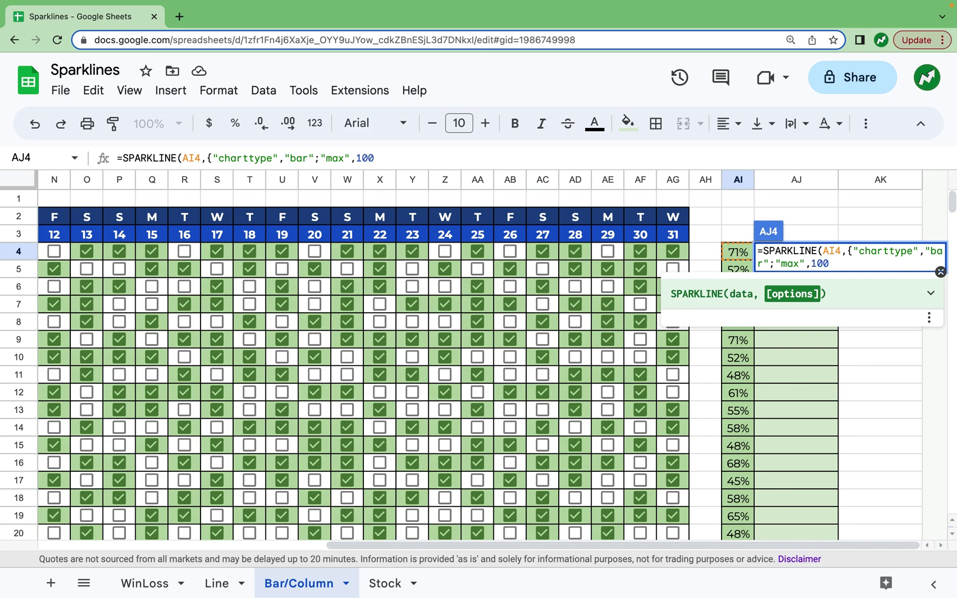
{"action": "type", "text": "%"}
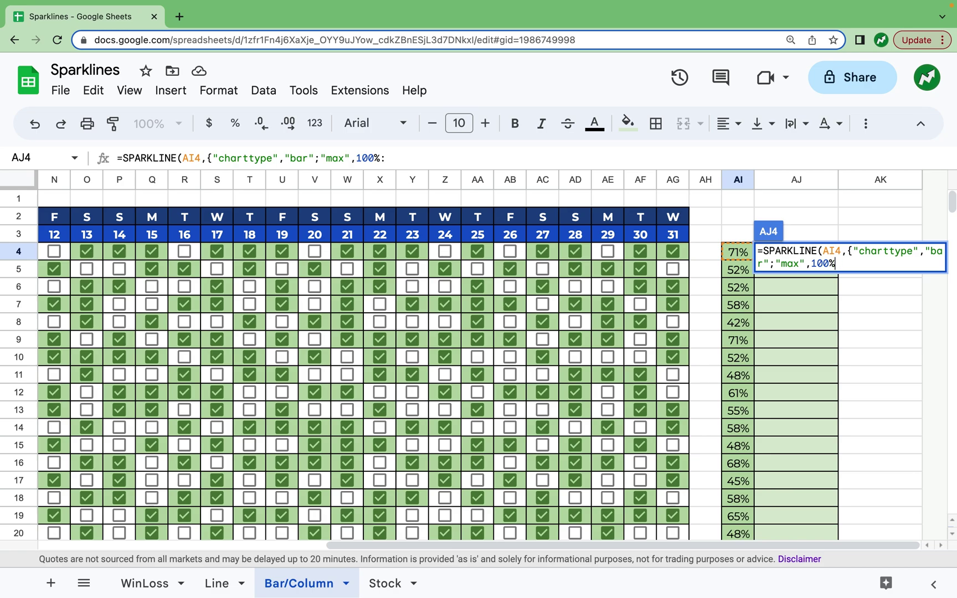
Add the option "color1","green" to the bar sparkline formula in AJ4 and complete the formula
{"action": "type", "text": ";\"color1"}
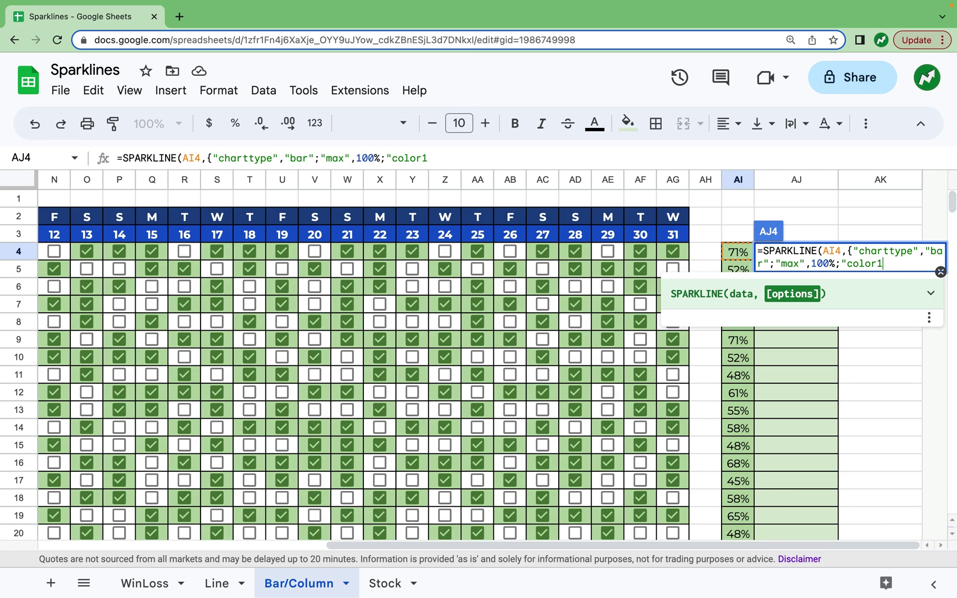
{"action": "type", "text": "\",\"green\"}"}
{"action": "key", "text": "Return"}
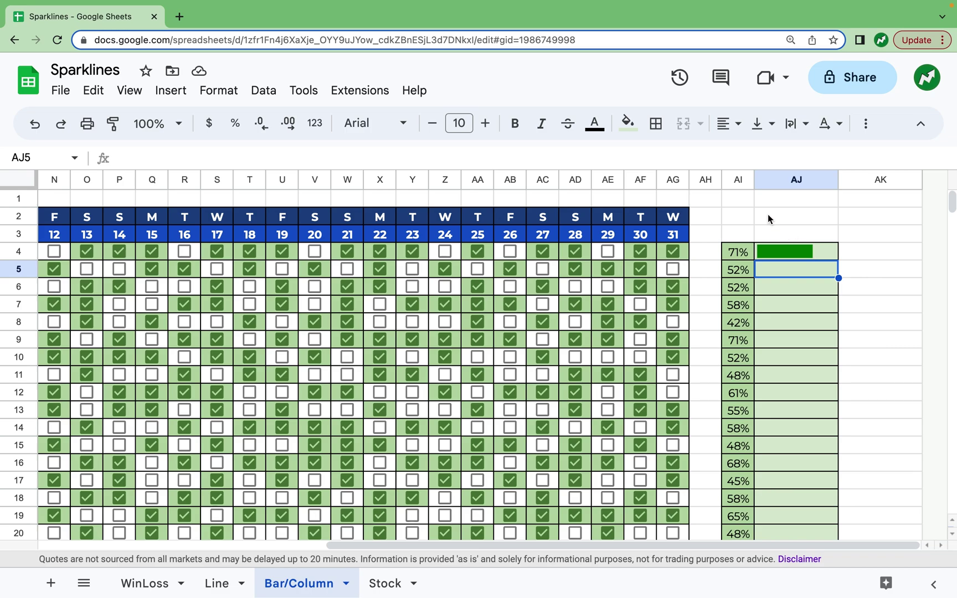
Insert a new column directly after the completion percentage column AI
{"action": "left_click", "coordinate": [738, 179]}
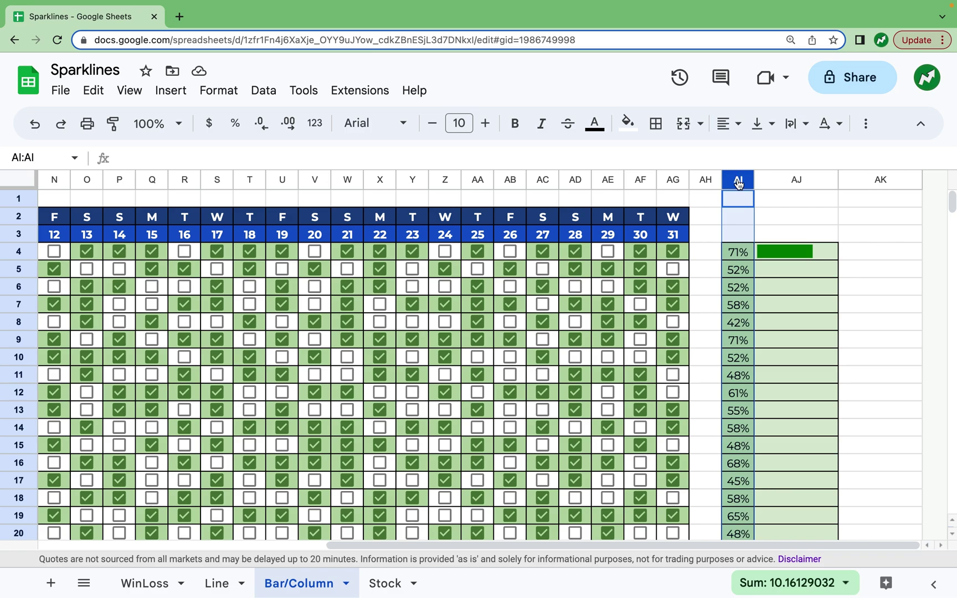
{"action": "right_click", "coordinate": [738, 180]}
{"action": "left_click", "coordinate": [801, 284]}
Enter =1-AI4 in AJ4 and accept the suggested autofill for the remaining habits in the column
{"action": "left_click", "coordinate": [771, 254]}
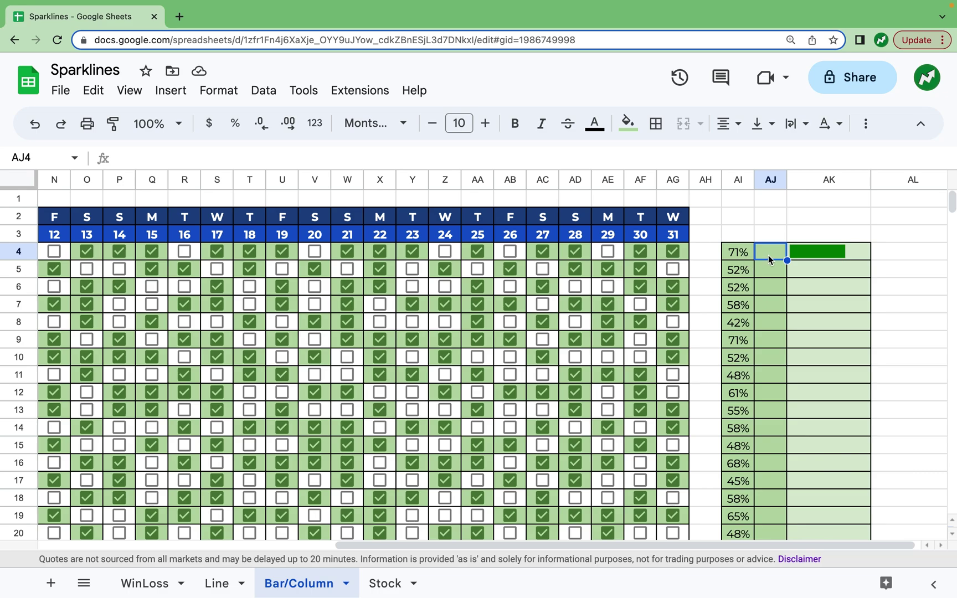
{"action": "type", "text": "=1-"}
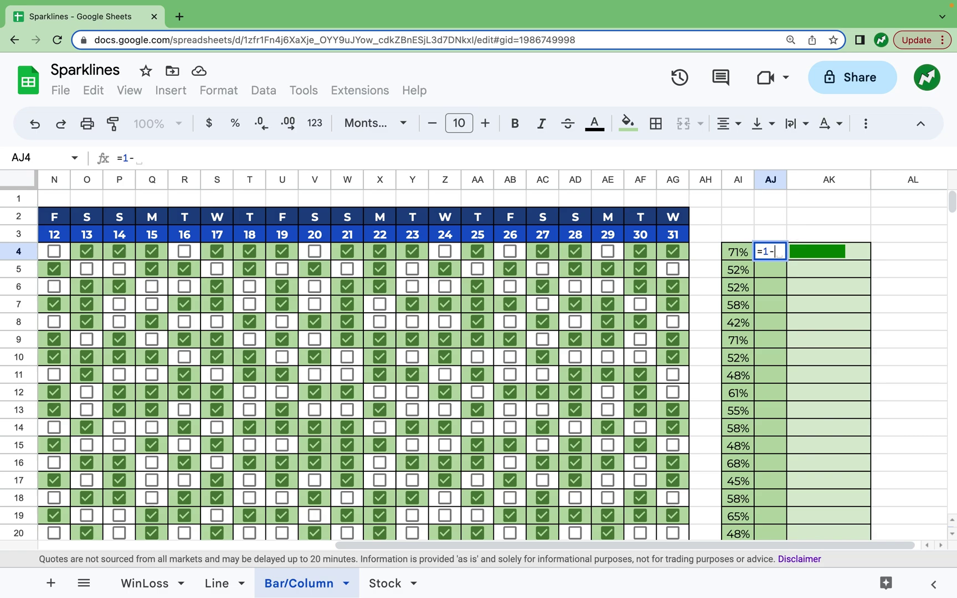
{"action": "left_click", "coordinate": [737, 256]}
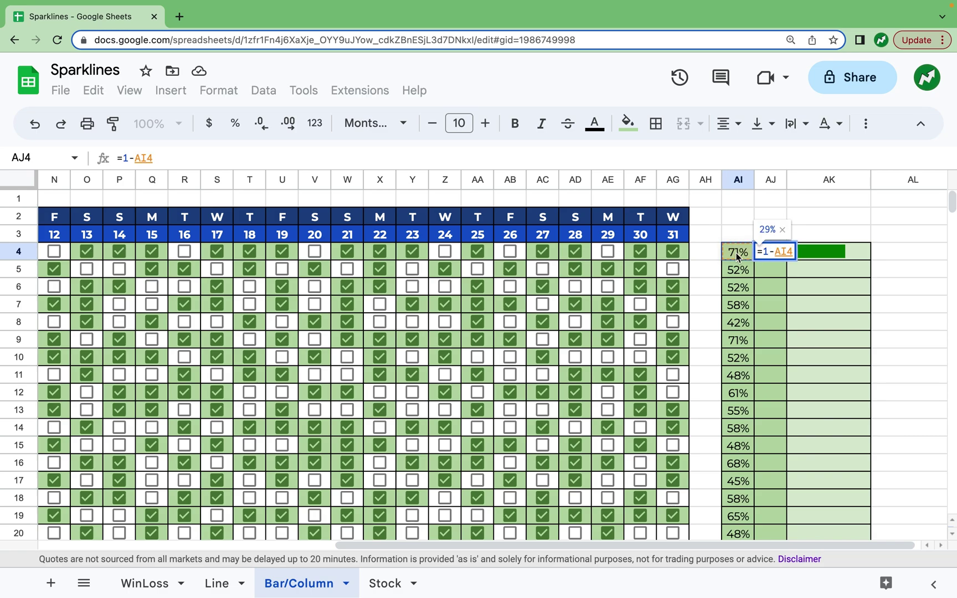
{"action": "key", "text": "Return"}
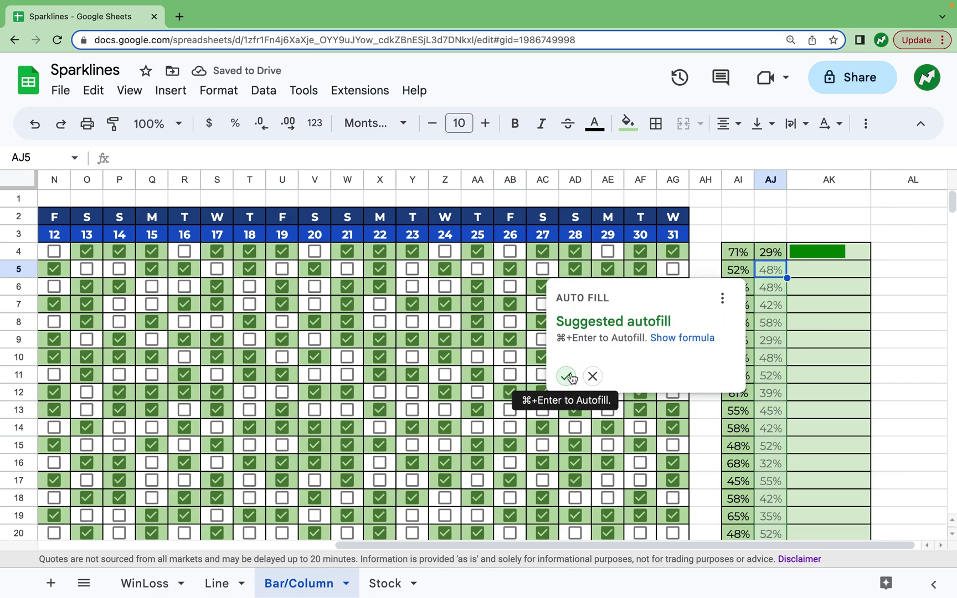
{"action": "left_click", "coordinate": [569, 377]}
Label the two percentage columns D in AI3 and X in AJ3
{"action": "left_click", "coordinate": [737, 236]}
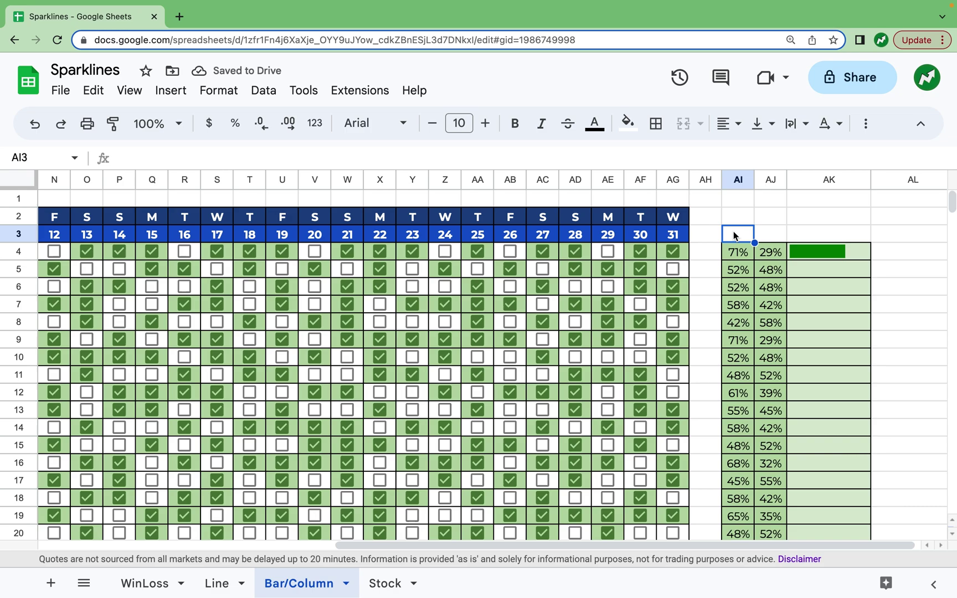
{"action": "type", "text": "D"}
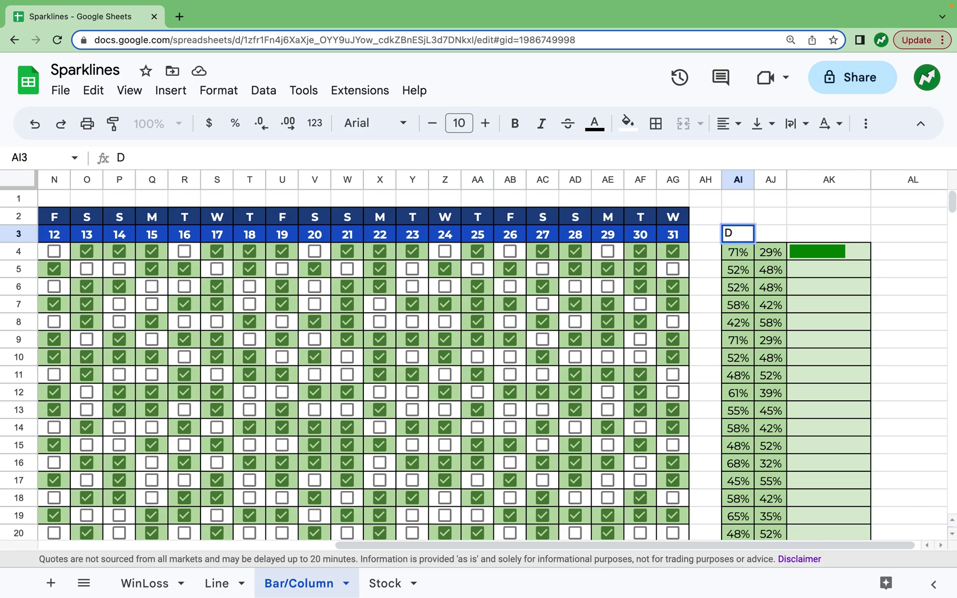
{"action": "key", "text": "Tab"}
{"action": "type", "text": "X"}
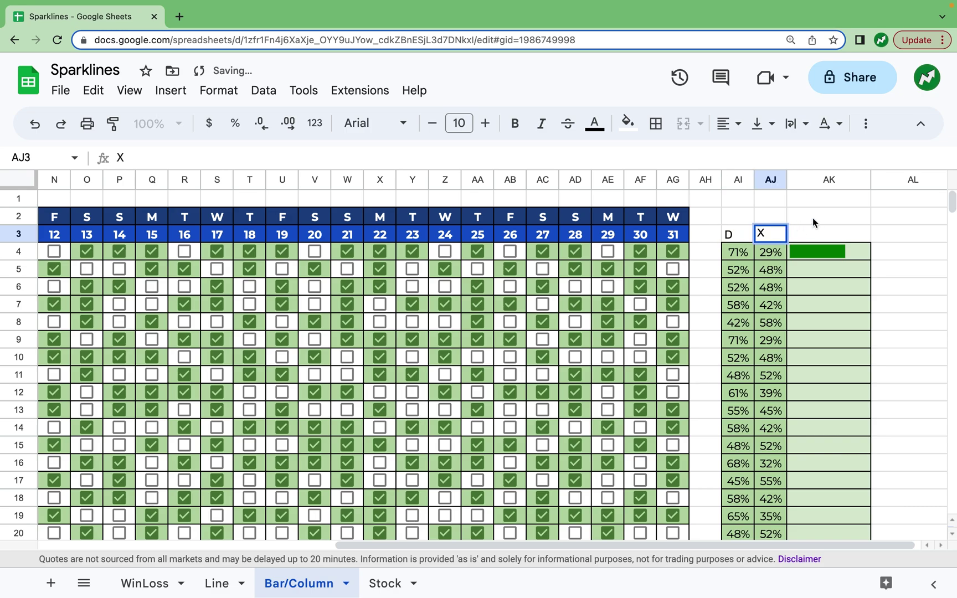
{"action": "key", "text": "Tab"}
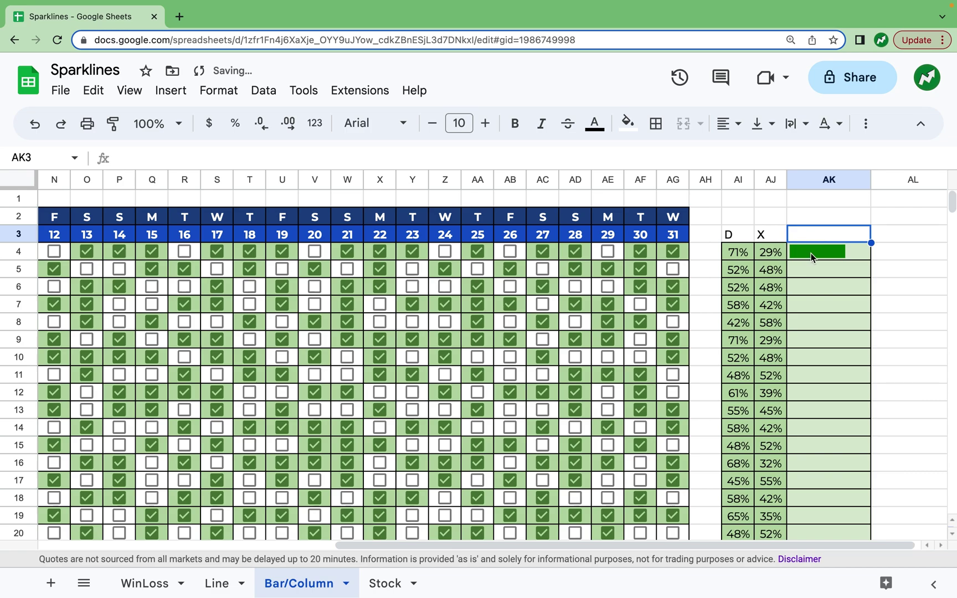
{"action": "key", "text": "Right"}
{"action": "key", "text": "Down"}
{"action": "key", "text": "Down"}
{"action": "key", "text": "Down"}
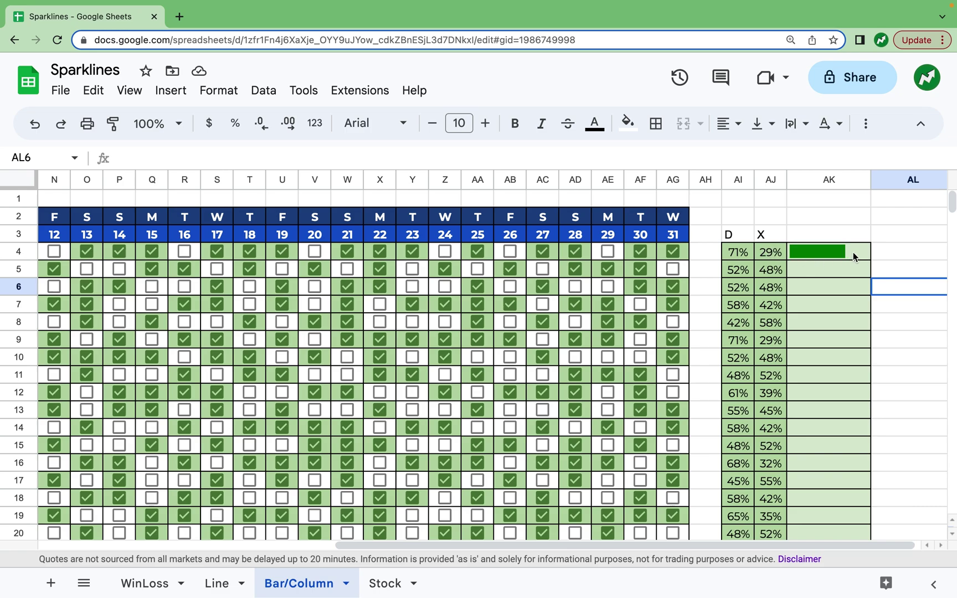
Change the data range of the bar sparkline formula in AK4 to AI4:AJ4
{"action": "double_click", "coordinate": [836, 252]}
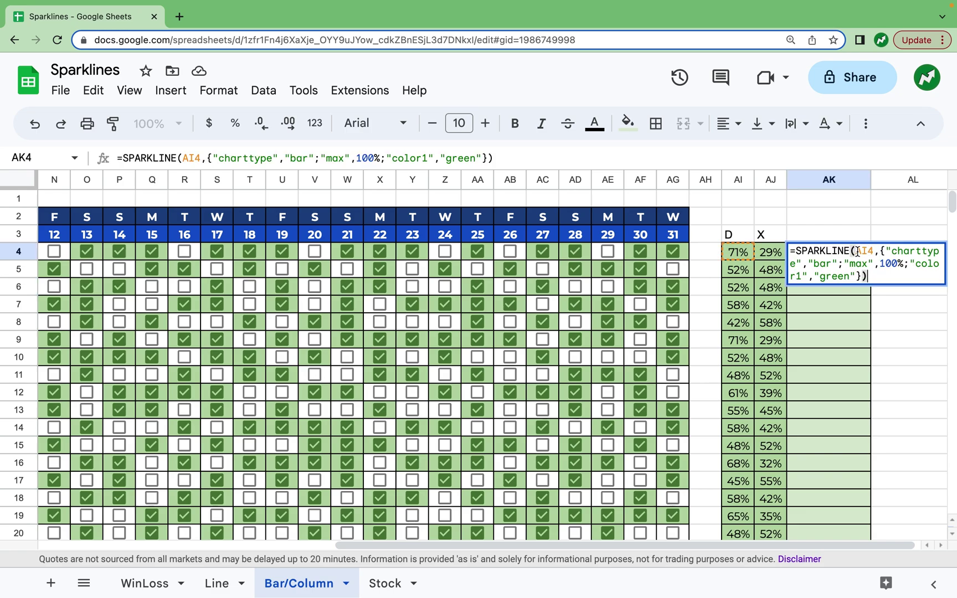
{"action": "left_click_drag", "start_coordinate": [874, 251], "coordinate": [858, 252]}
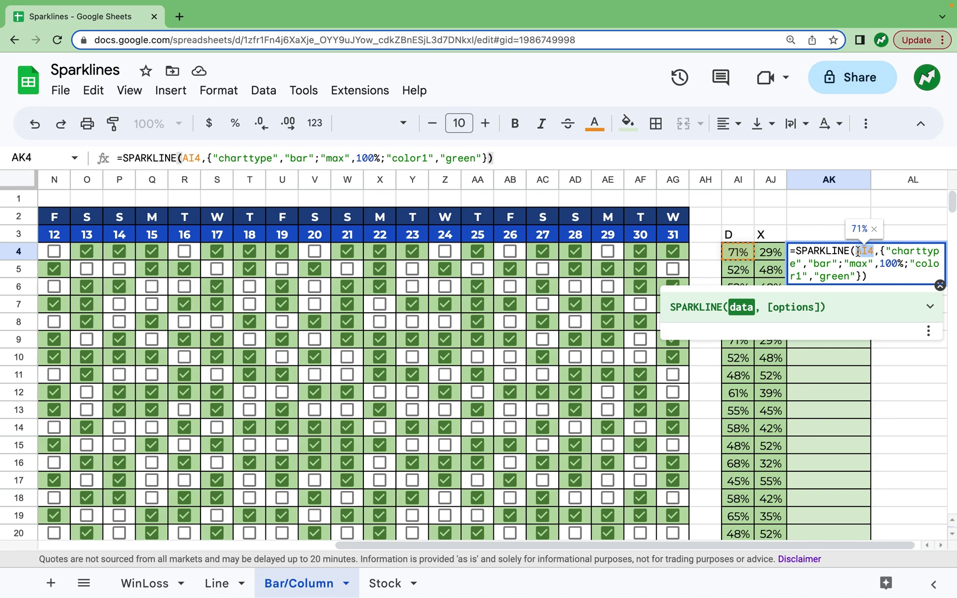
{"action": "type", "text": "\\\\"}
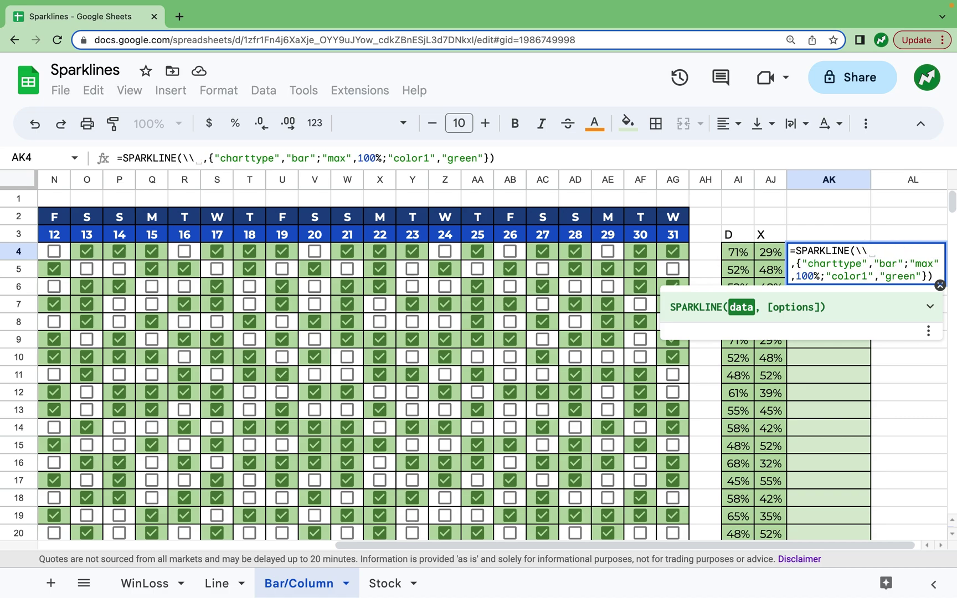
{"action": "key", "text": "BackSpace"}
{"action": "key", "text": "BackSpace"}
{"action": "left_click", "coordinate": [732, 256]}
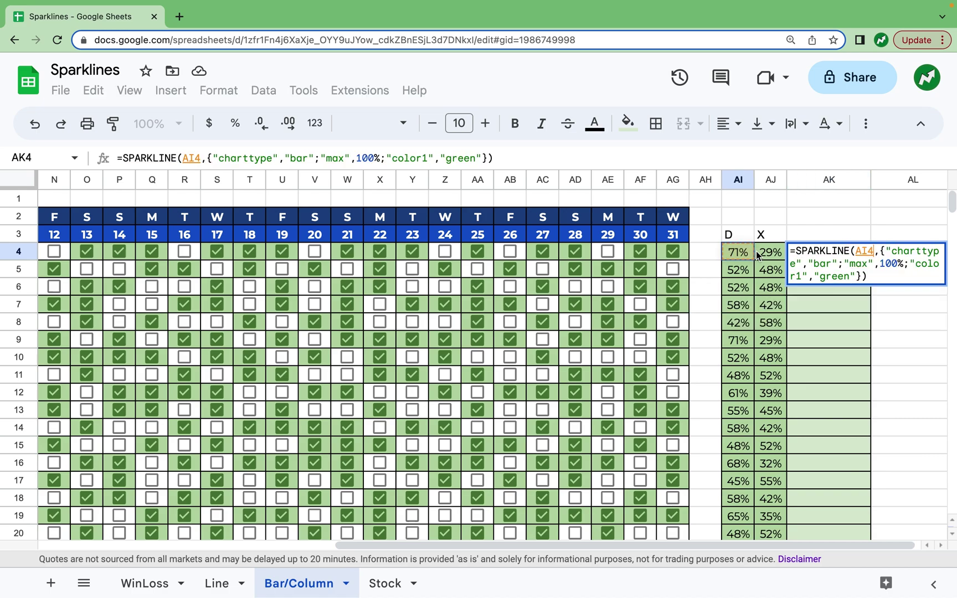
{"action": "left_click_drag", "start_coordinate": [758, 256], "coordinate": [760, 256]}
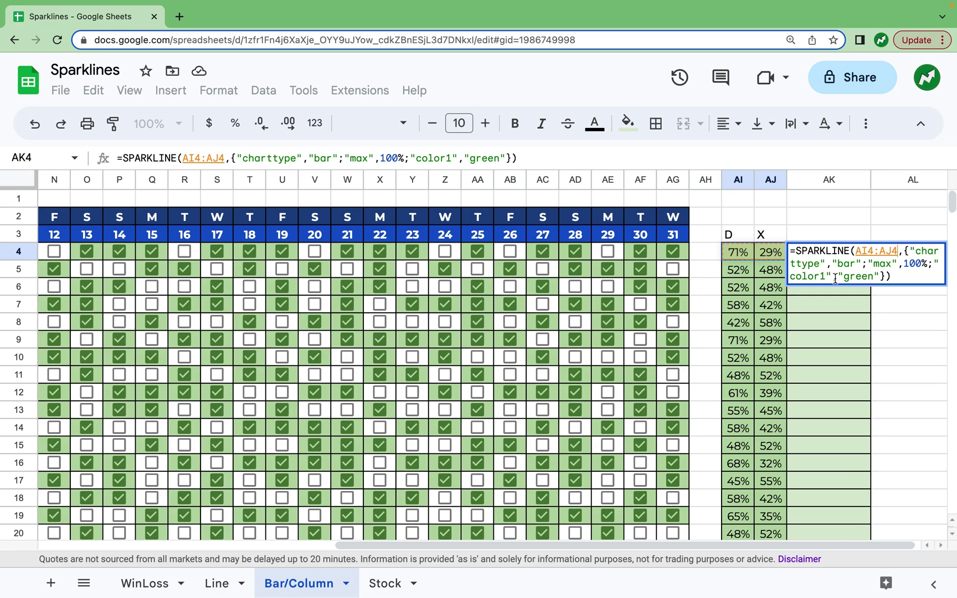
Add the option "color2","red" to the bar sparkline formula in AK4 and complete the formula
{"action": "left_click", "coordinate": [881, 275]}
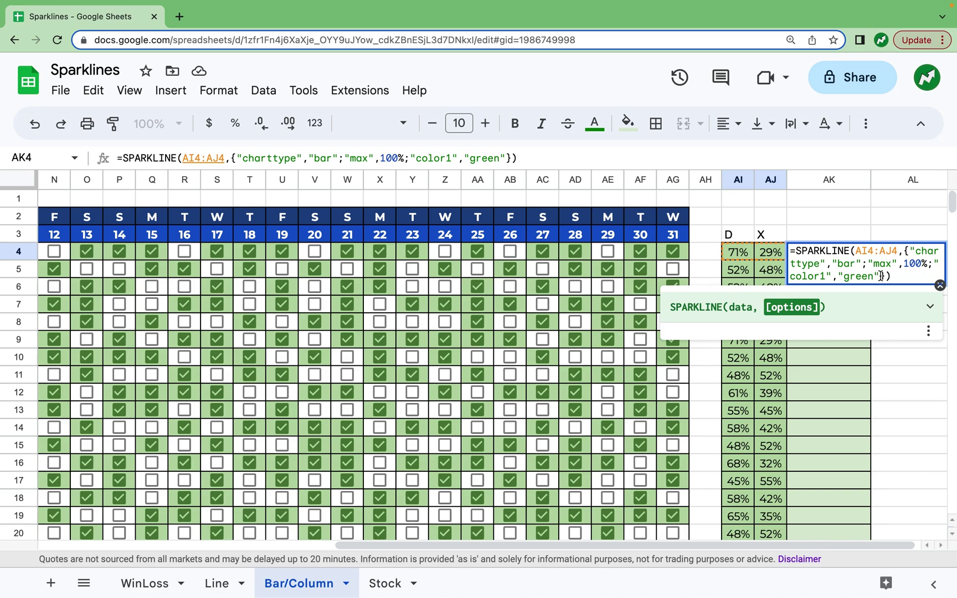
{"action": "type", "text": ";\"color2"}
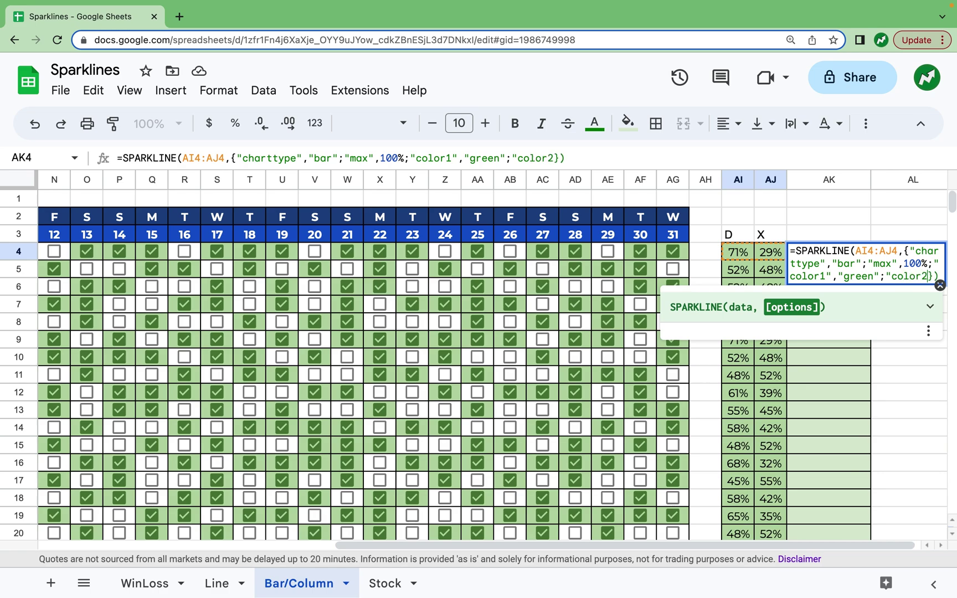
{"action": "type", "text": "\",\"r"}
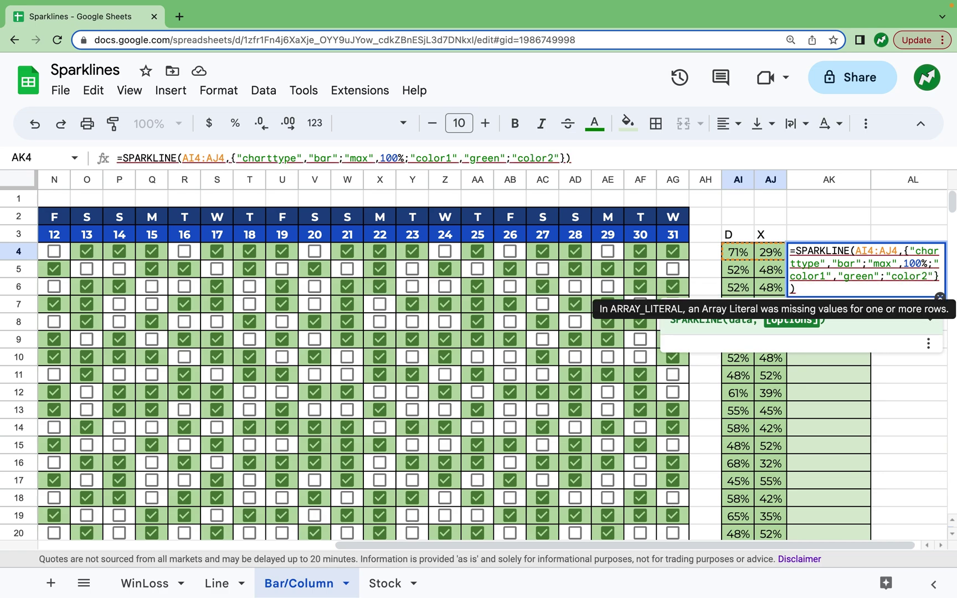
{"action": "type", "text": "ed\""}
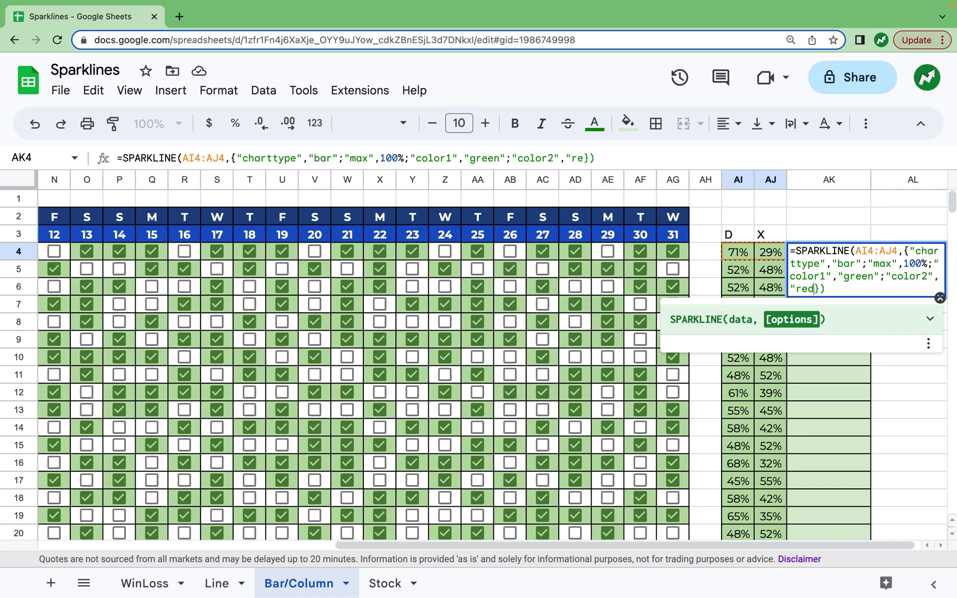
{"action": "key", "text": "Return"}
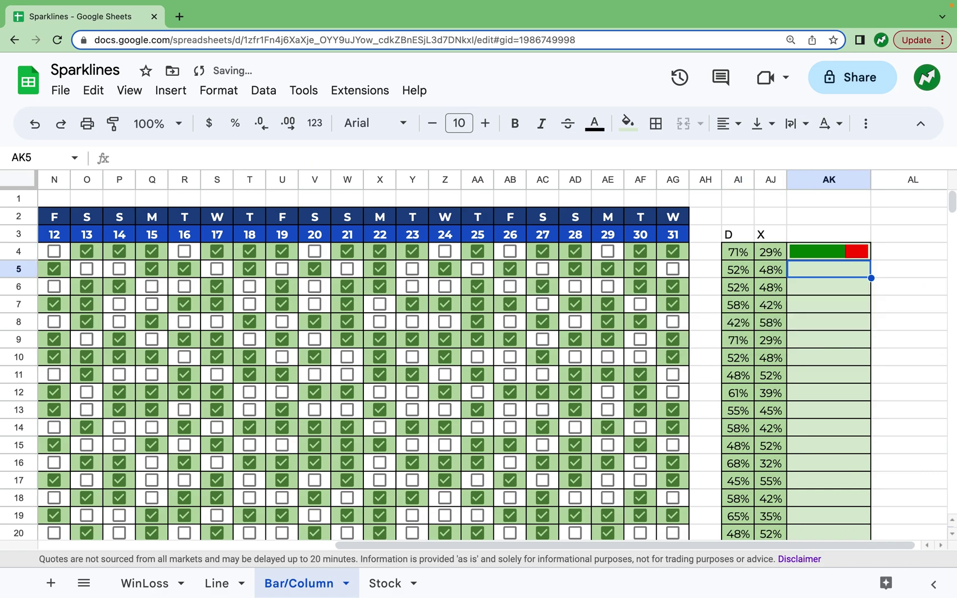
Fill the bar sparkline formula from AK4 down to AK21 for all habits
{"action": "left_click", "coordinate": [823, 256]}
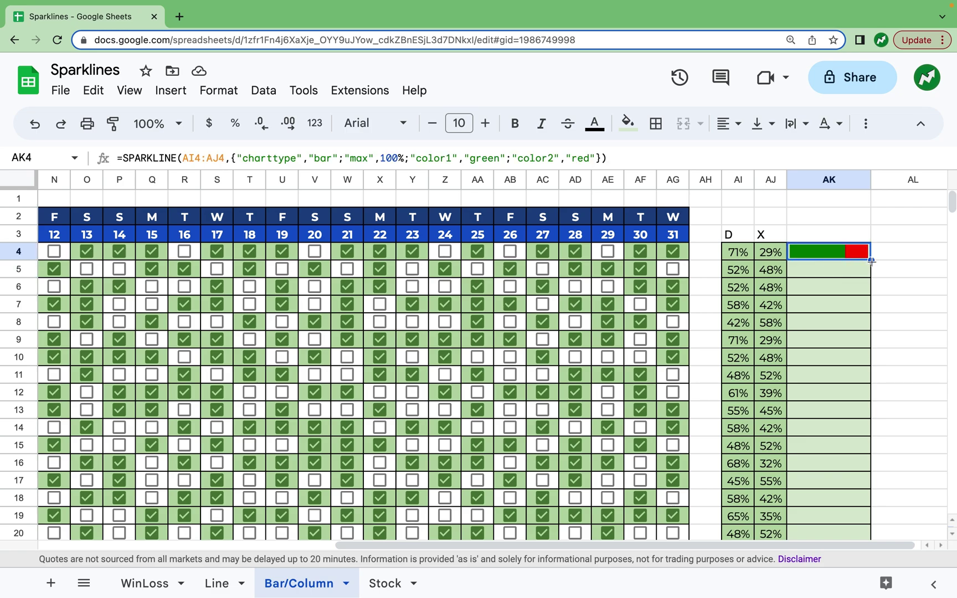
{"action": "left_click_drag", "start_coordinate": [871, 260], "coordinate": [850, 272]}
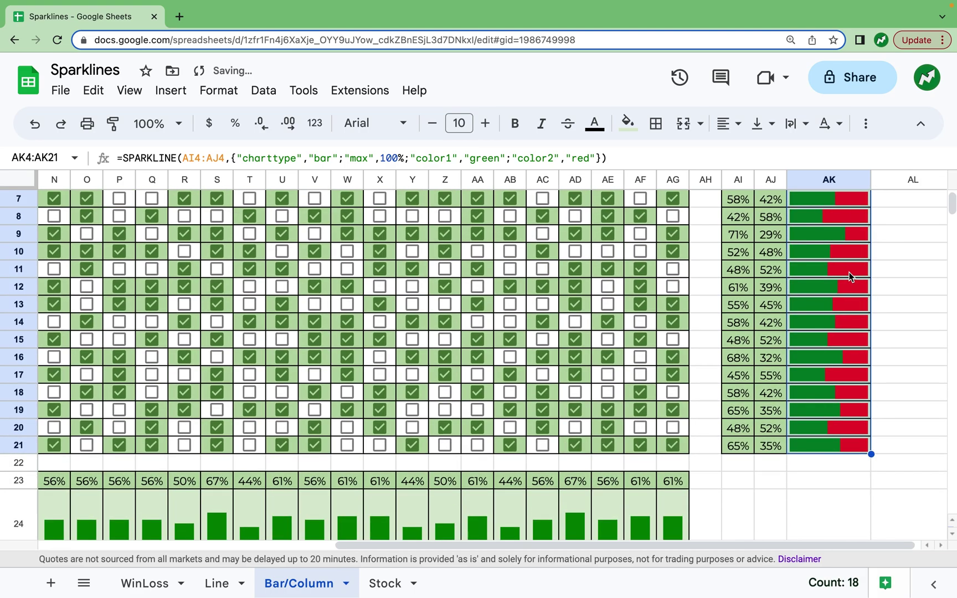
{"action": "scroll", "coordinate": [849, 272], "scroll_direction": "right", "scroll_amount": 3}
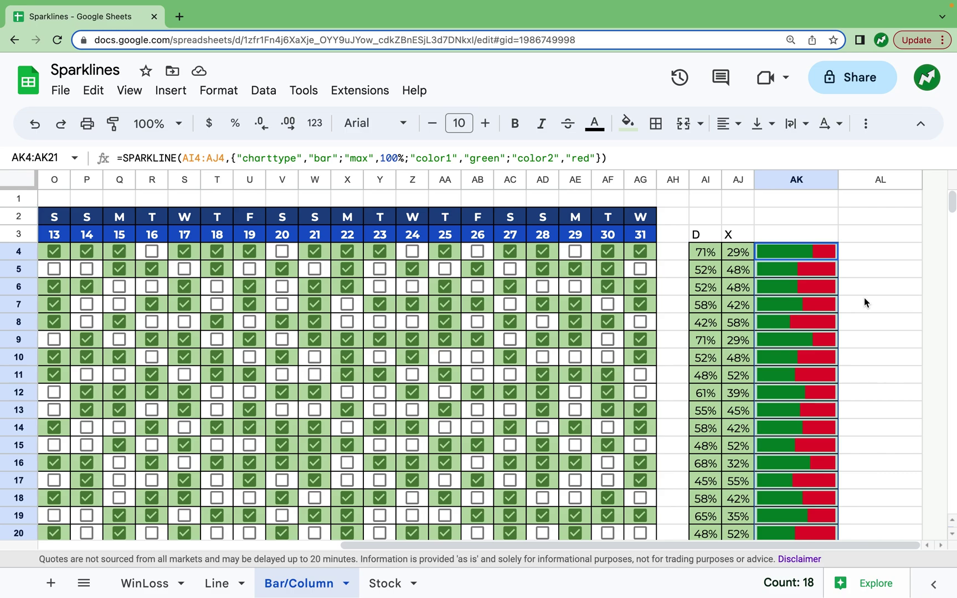
{"action": "left_click", "coordinate": [865, 298]}
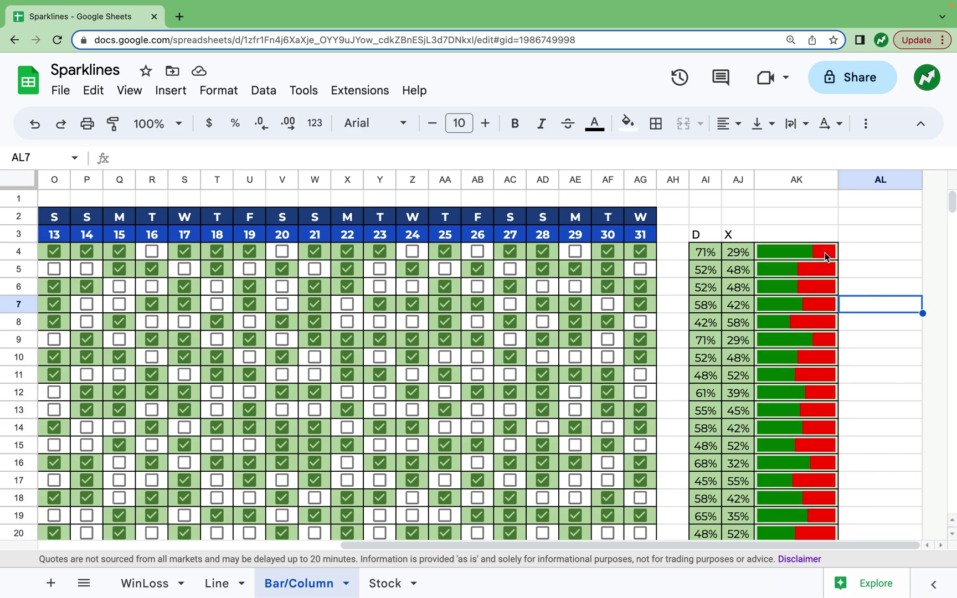
Compare the Stock sheet's column charts with the Bar/Column sheet and inspect the column sparkline formula in S24
{"action": "key", "text": "alt+Down"}
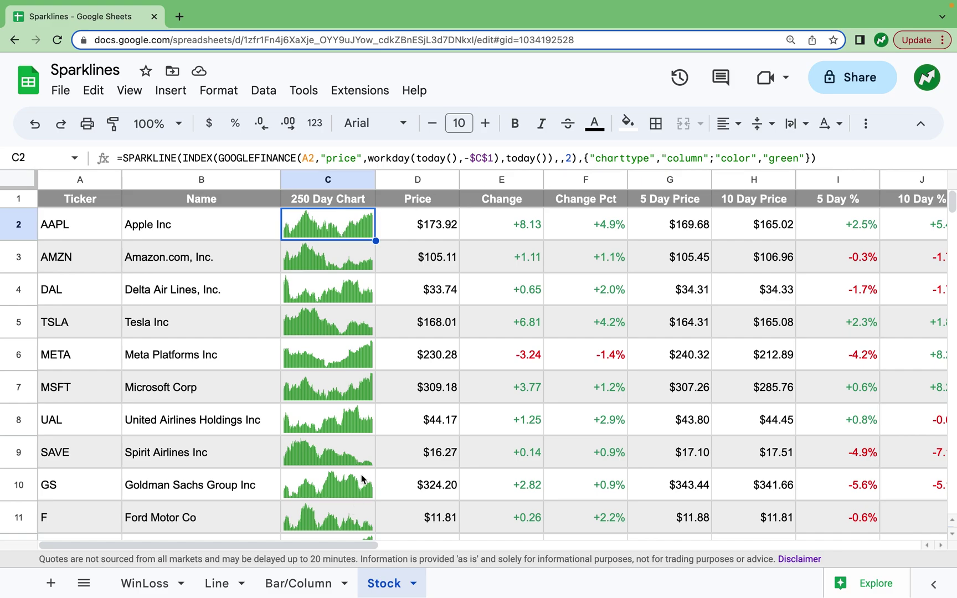
{"action": "left_click", "coordinate": [312, 588]}
{"action": "scroll", "coordinate": [426, 342], "scroll_direction": "down", "scroll_amount": 5}
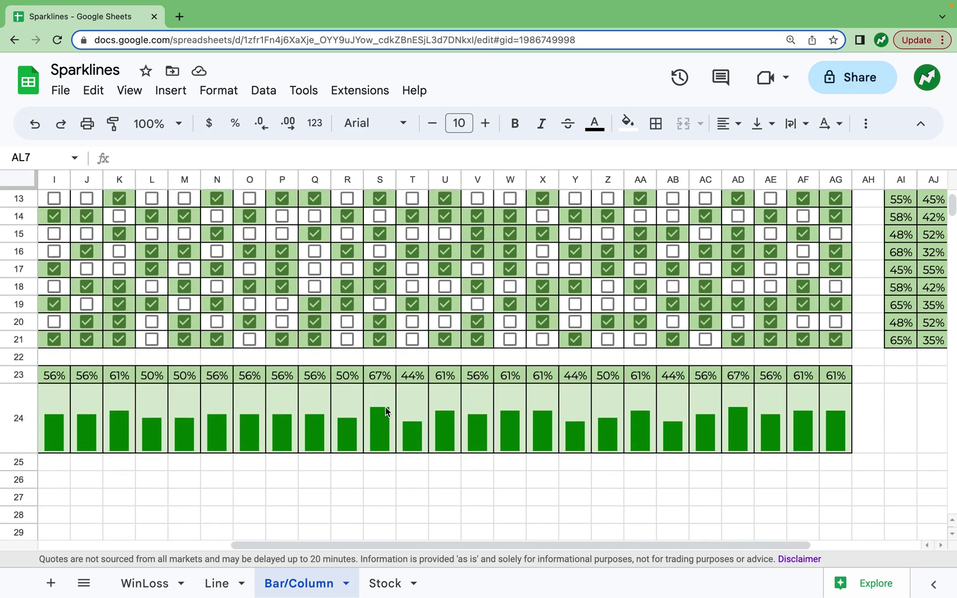
{"action": "left_click", "coordinate": [386, 410]}
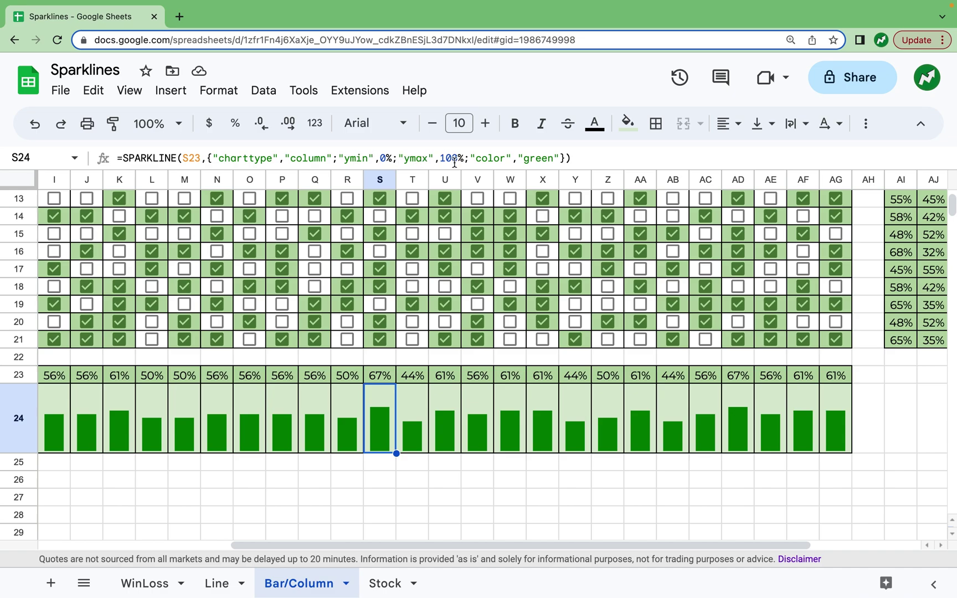
On the Stock sheet, set the chart period in header cell C1 to 5 days
{"action": "left_click", "coordinate": [392, 583]}
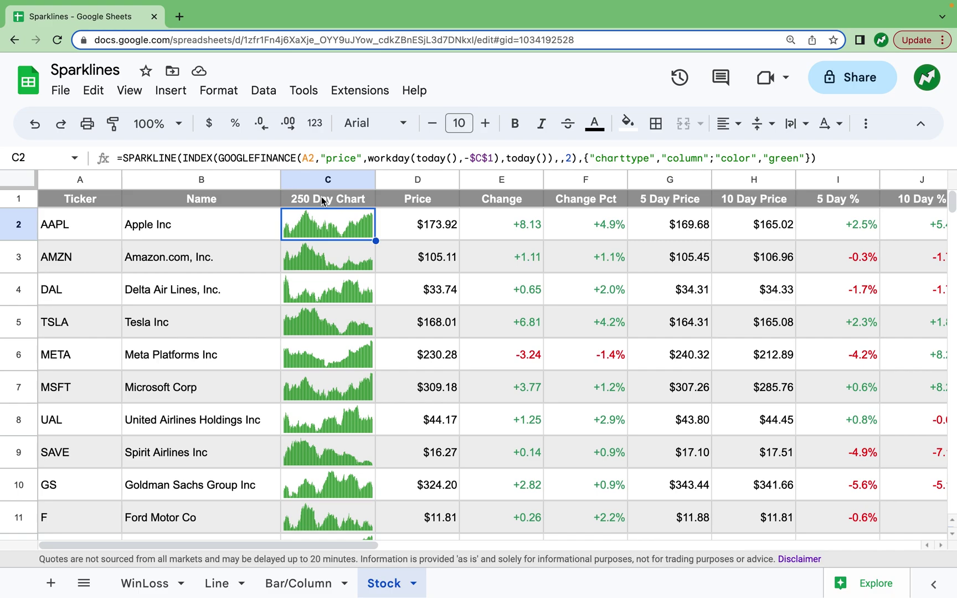
{"action": "left_click", "coordinate": [322, 198]}
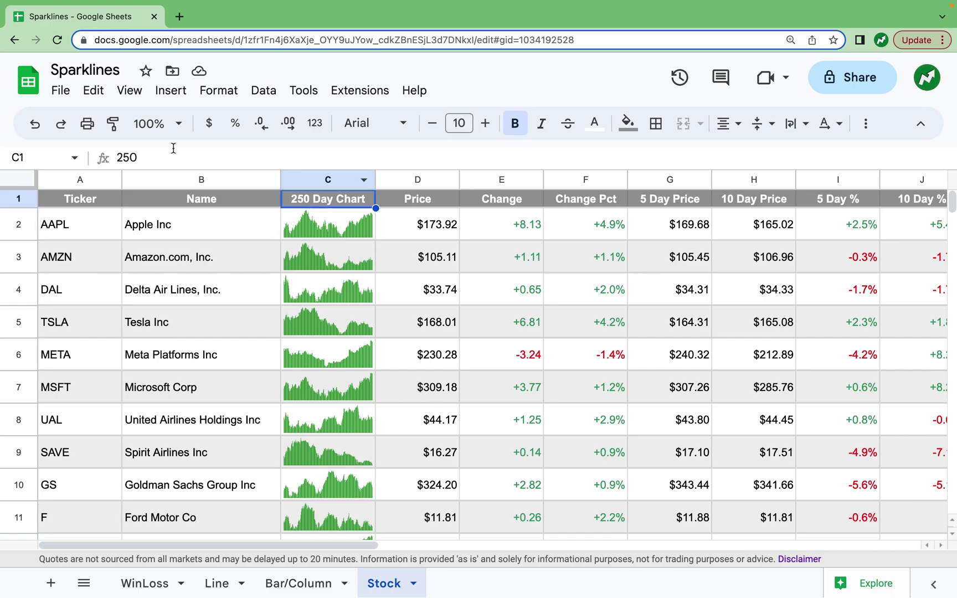
{"action": "left_click", "coordinate": [145, 158]}
{"action": "double_click", "coordinate": [127, 157]}
{"action": "type", "text": "5"}
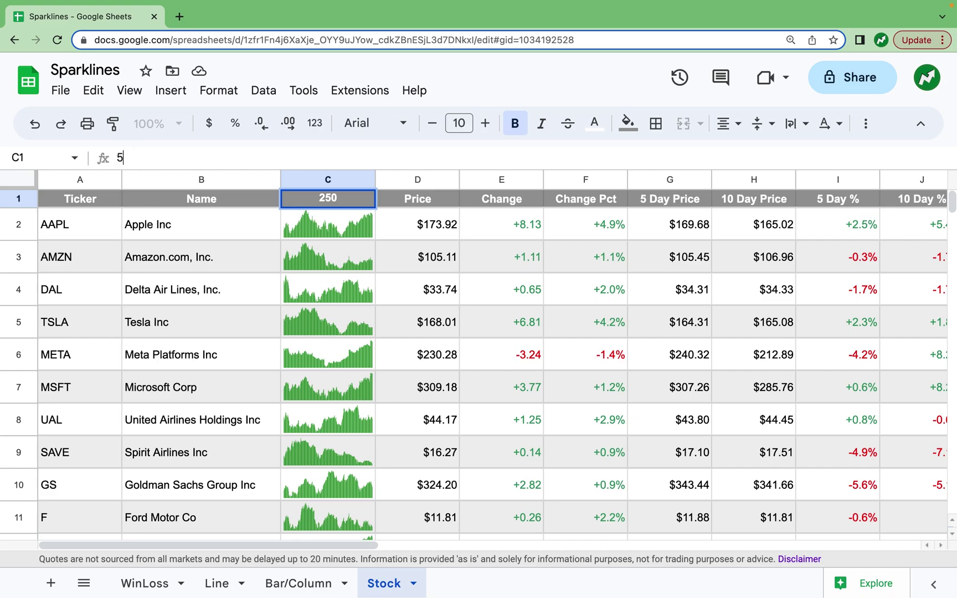
{"action": "key", "text": "Return"}
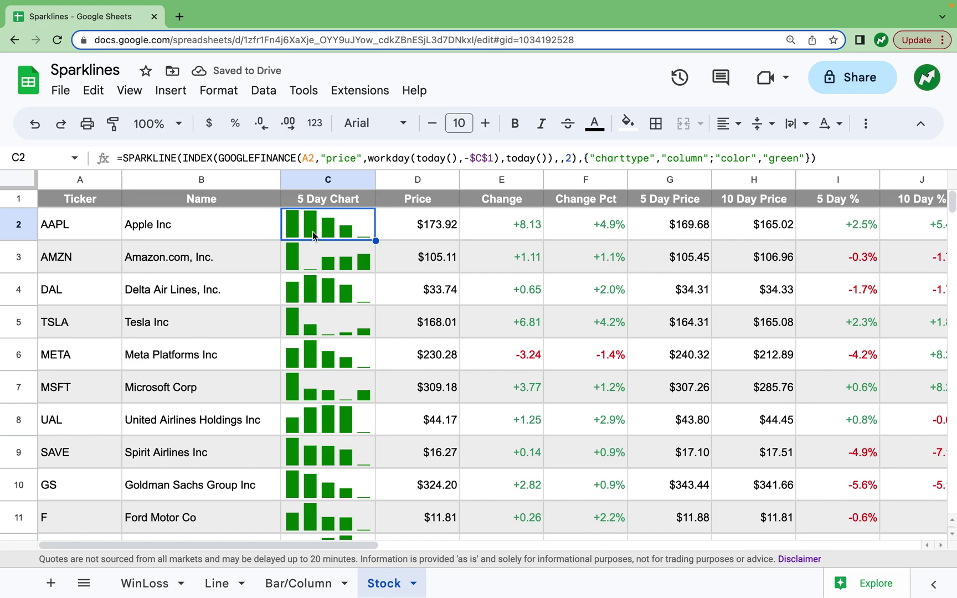
Set the stock chart period in C1 back to 250 days
{"action": "left_click", "coordinate": [329, 199]}
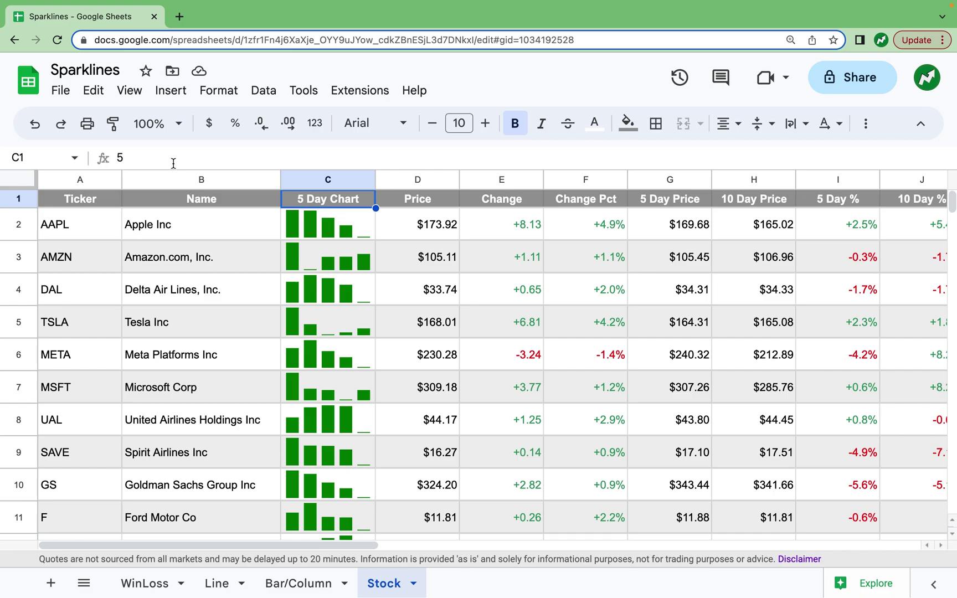
{"action": "type", "text": "250"}
{"action": "key", "text": "Return"}
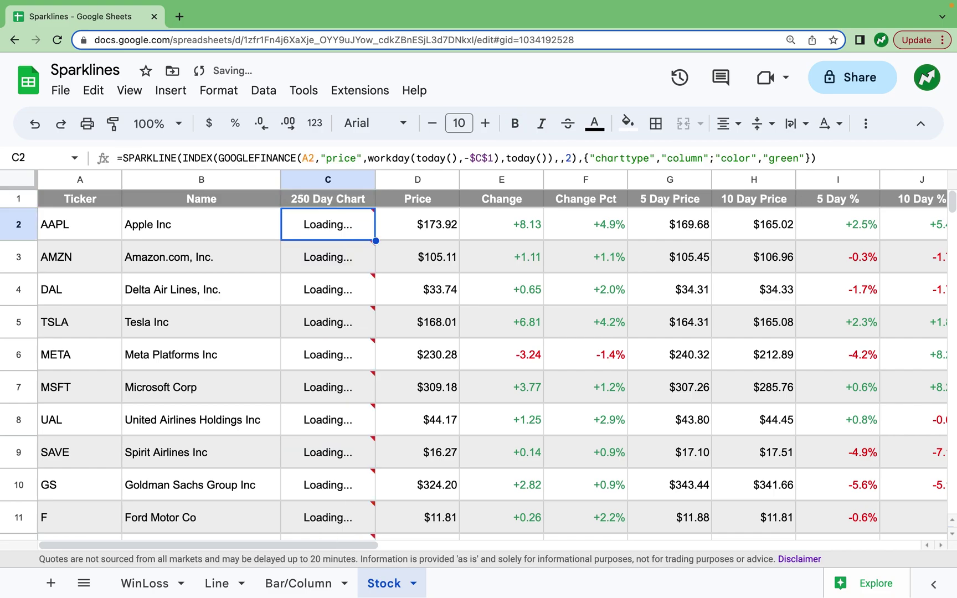